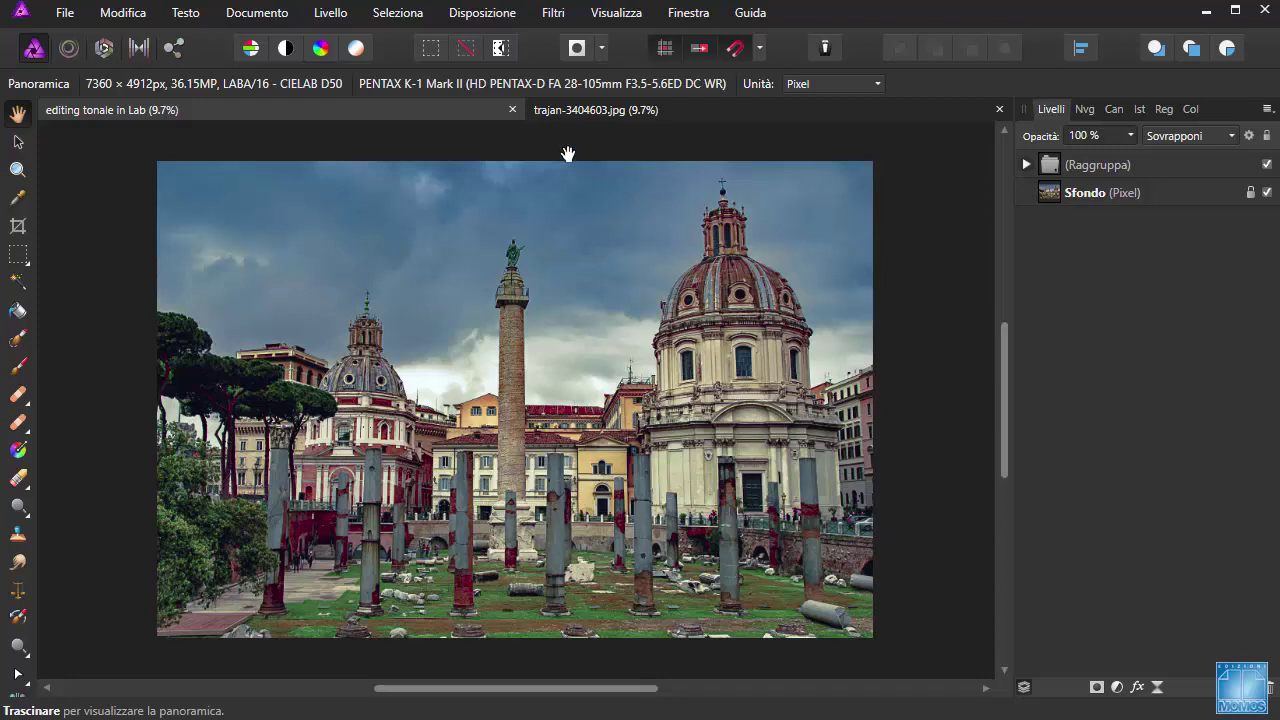
Compare the edited and original trajan-3404603.jpg tabs, then load the Sfondo layer's luminosity selection
{"action": "left_click", "coordinate": [566, 109]}
{"action": "left_click", "coordinate": [610, 109]}
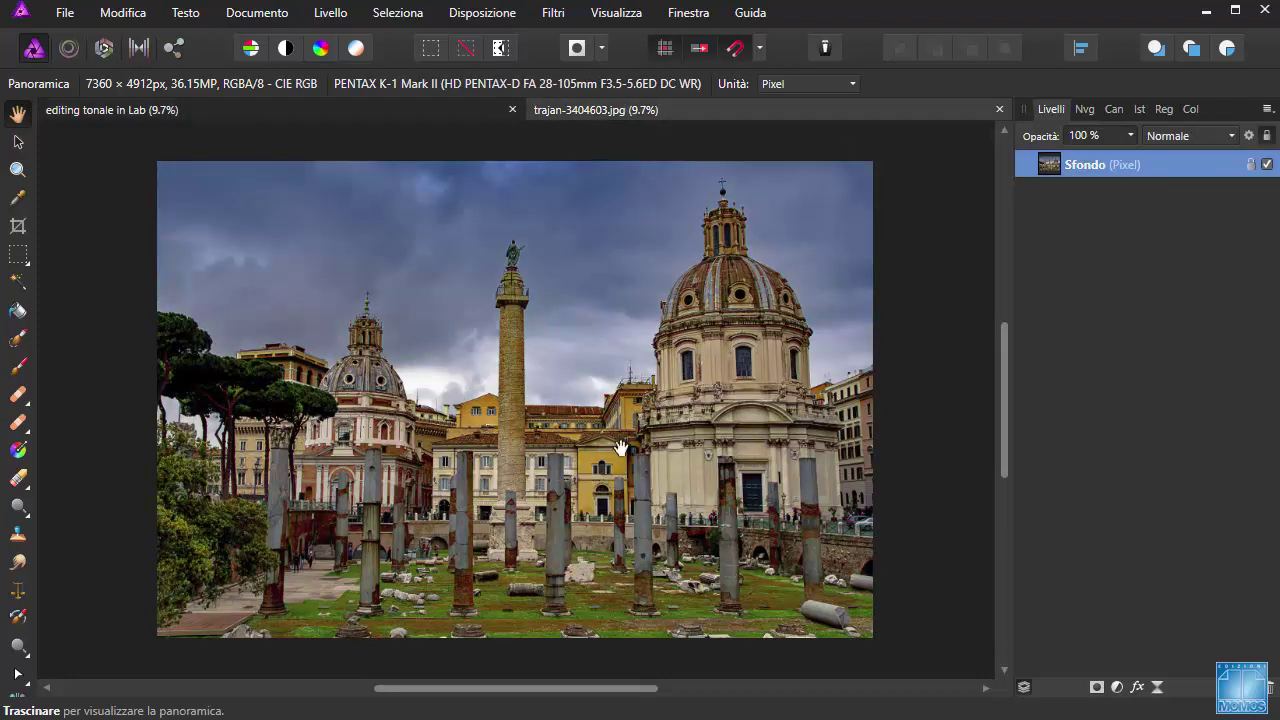
{"action": "left_click", "coordinate": [368, 113]}
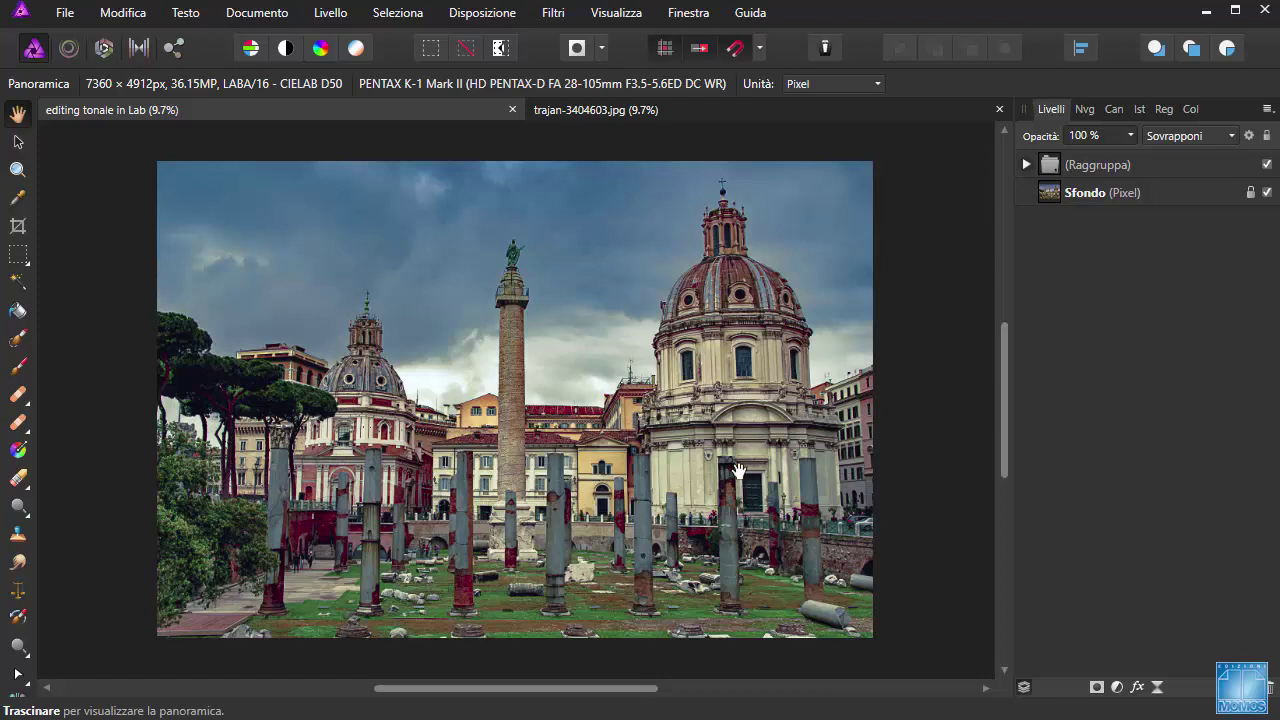
{"action": "key", "text": "ctrl+Tab"}
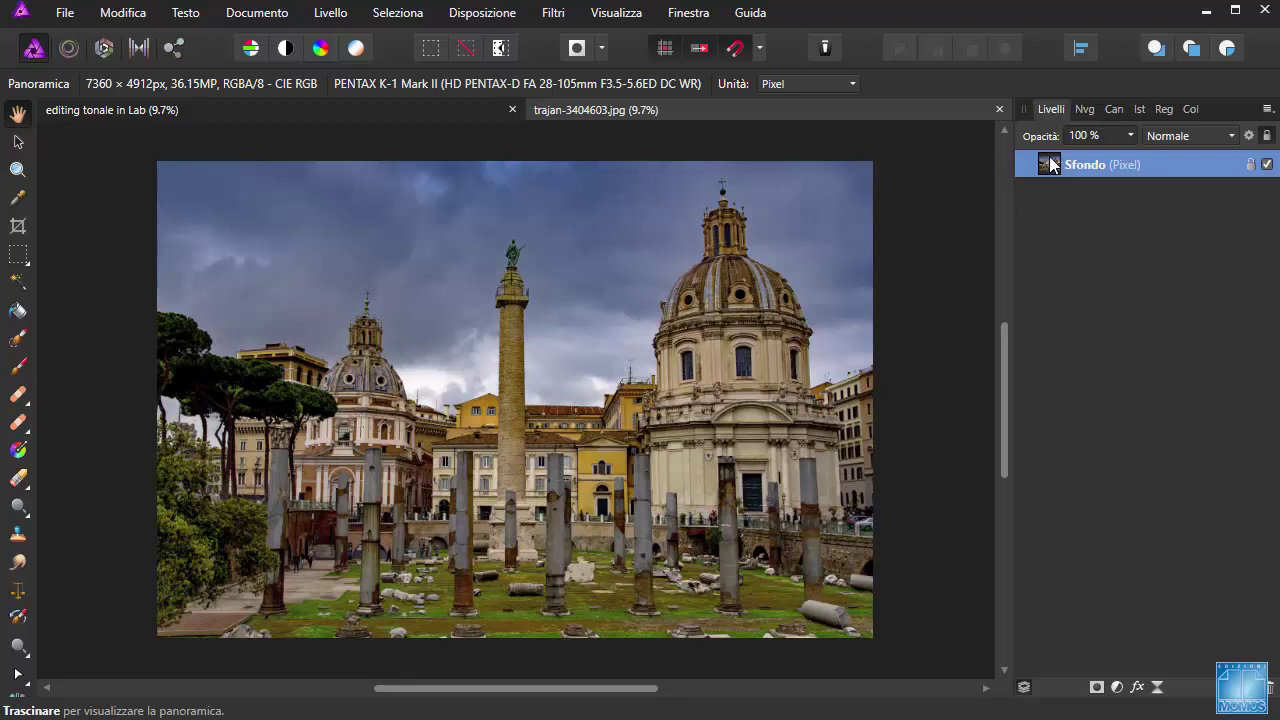
{"action": "left_click", "coordinate": [1050, 165], "text": "ctrl+shift"}
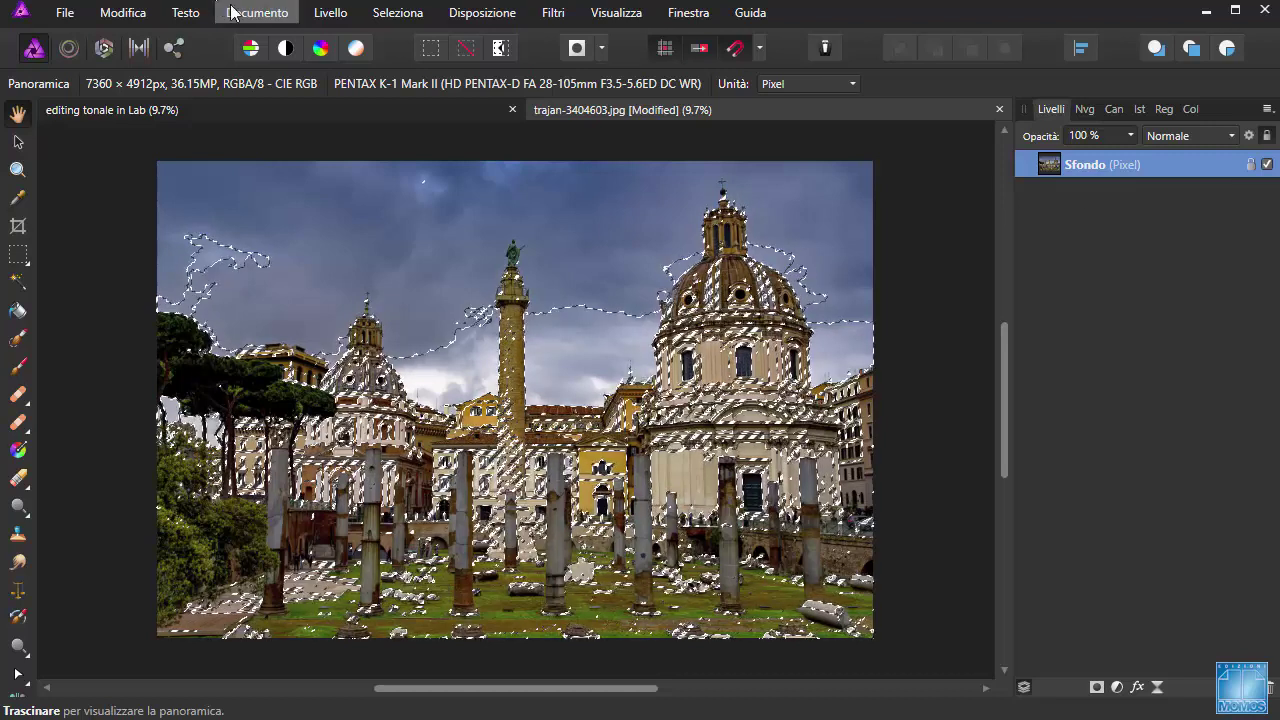
Add a Regolazione Bianco & Nero adjustment layer and drop the luminosity selection
{"action": "left_click", "coordinate": [330, 12]}
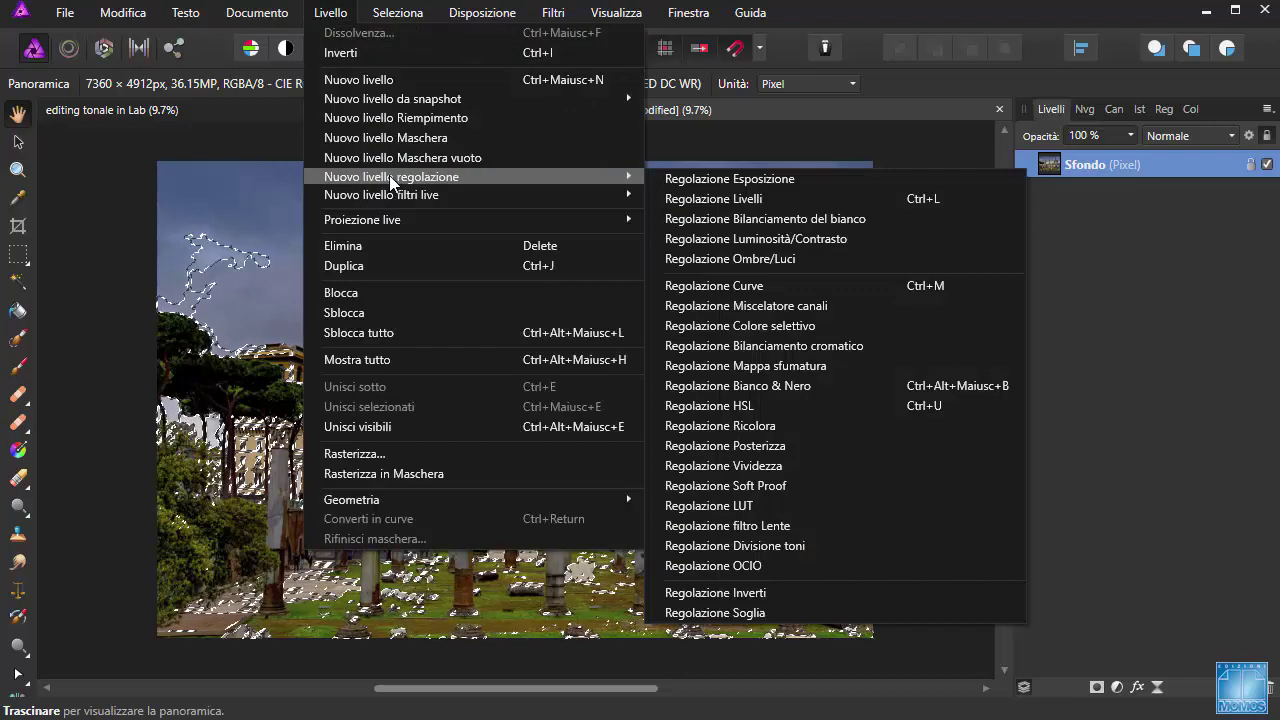
{"action": "mouse_move", "coordinate": [391, 176]}
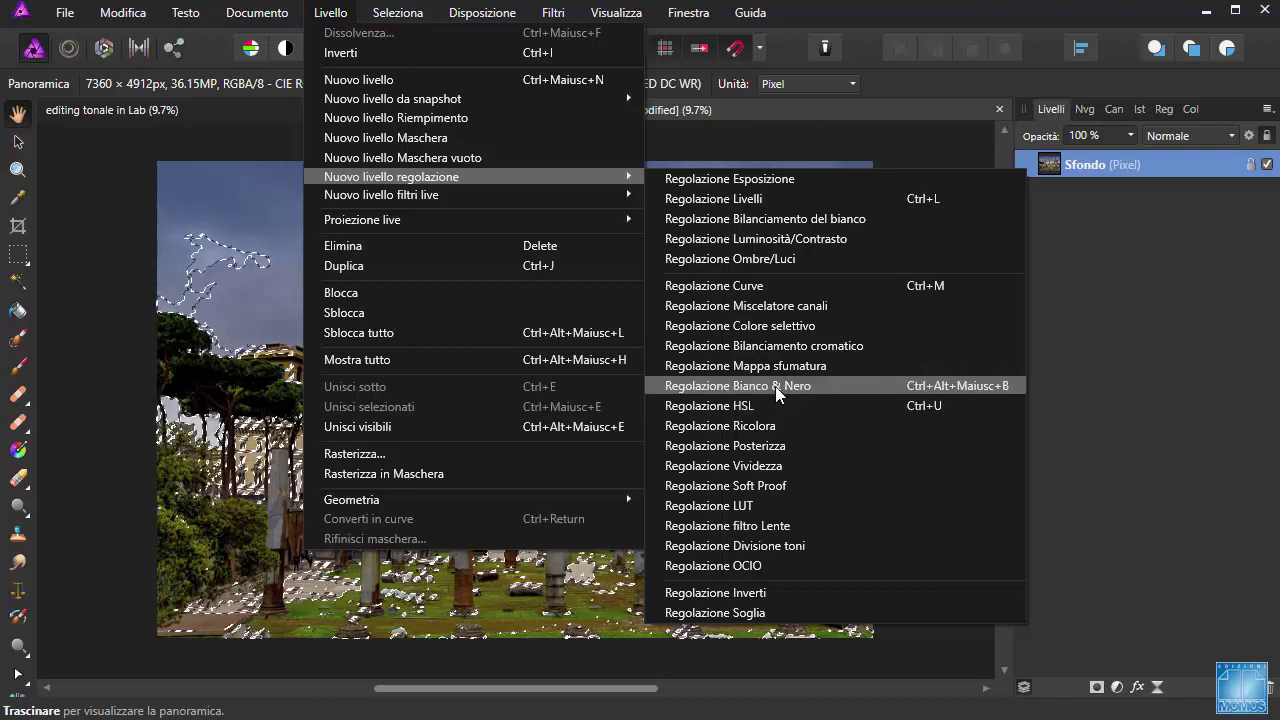
{"action": "left_click", "coordinate": [968, 446]}
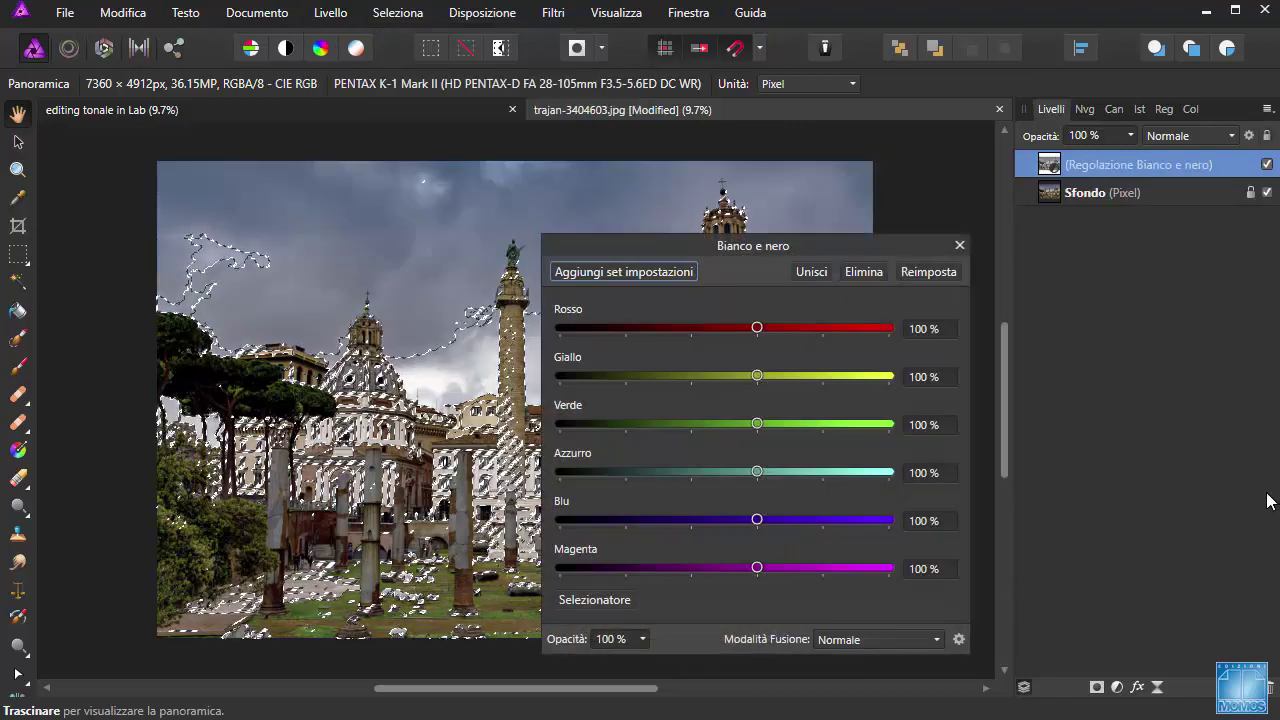
{"action": "left_click", "coordinate": [953, 249]}
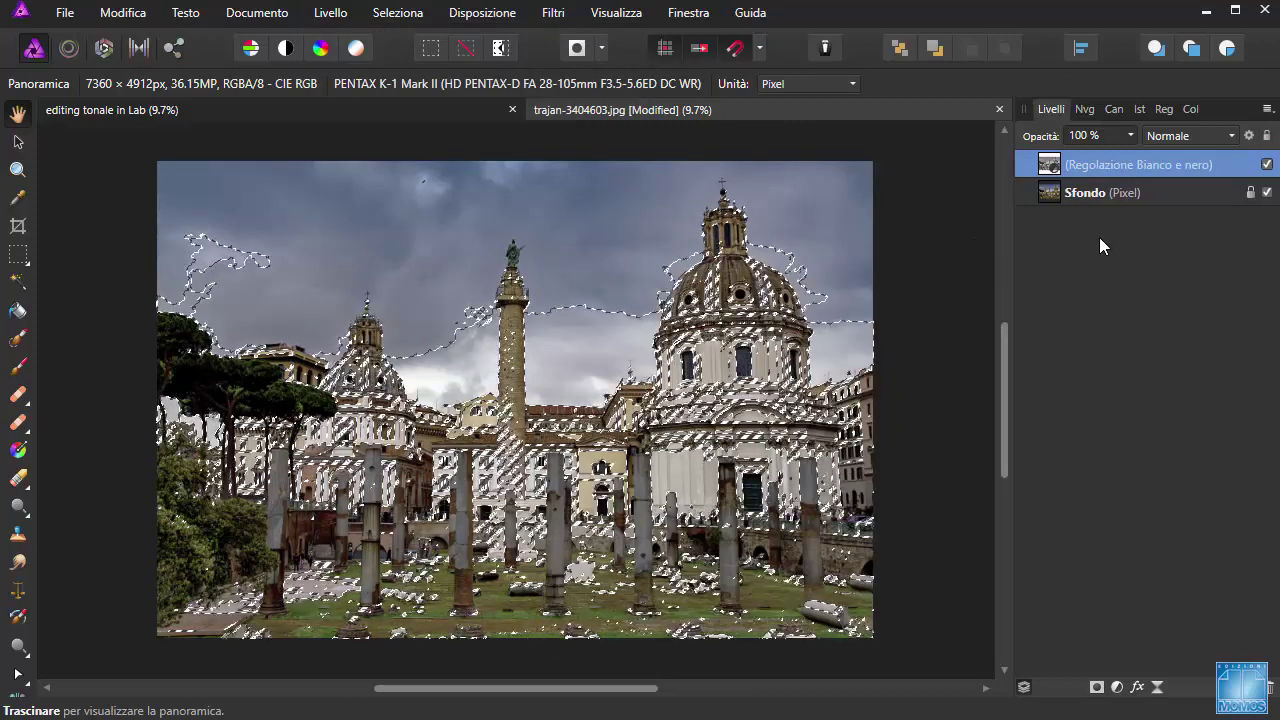
{"action": "key", "text": "ctrl+d"}
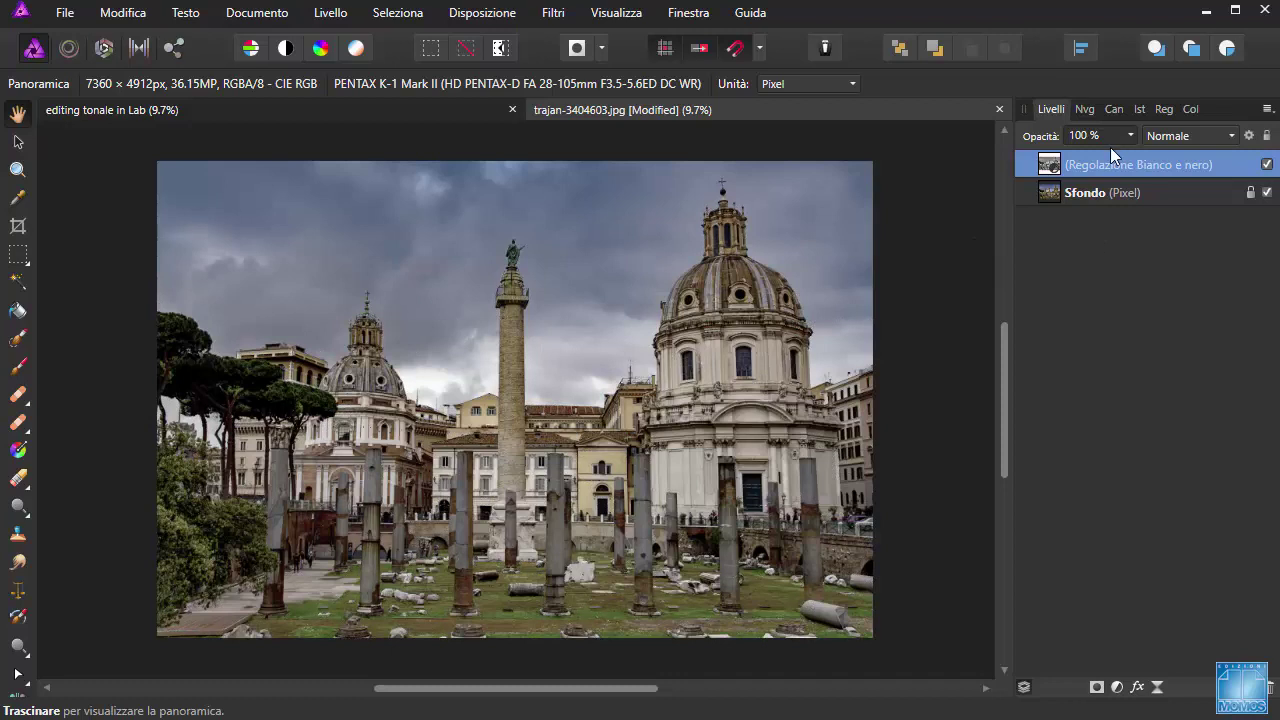
Toggle the Black and White layer on and off to compare, leaving it hidden
{"action": "left_click", "coordinate": [1267, 165]}
{"action": "left_click", "coordinate": [1267, 165]}
{"action": "left_click", "coordinate": [1267, 165]}
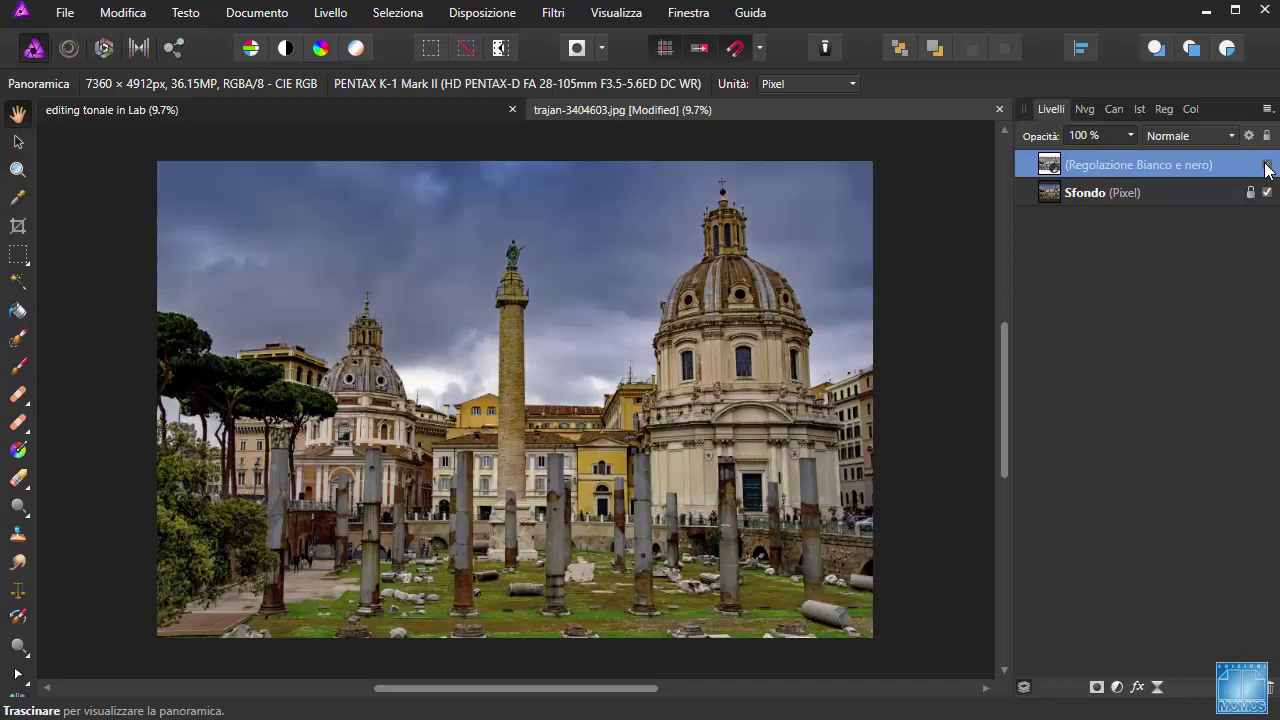
{"action": "left_click", "coordinate": [1267, 165]}
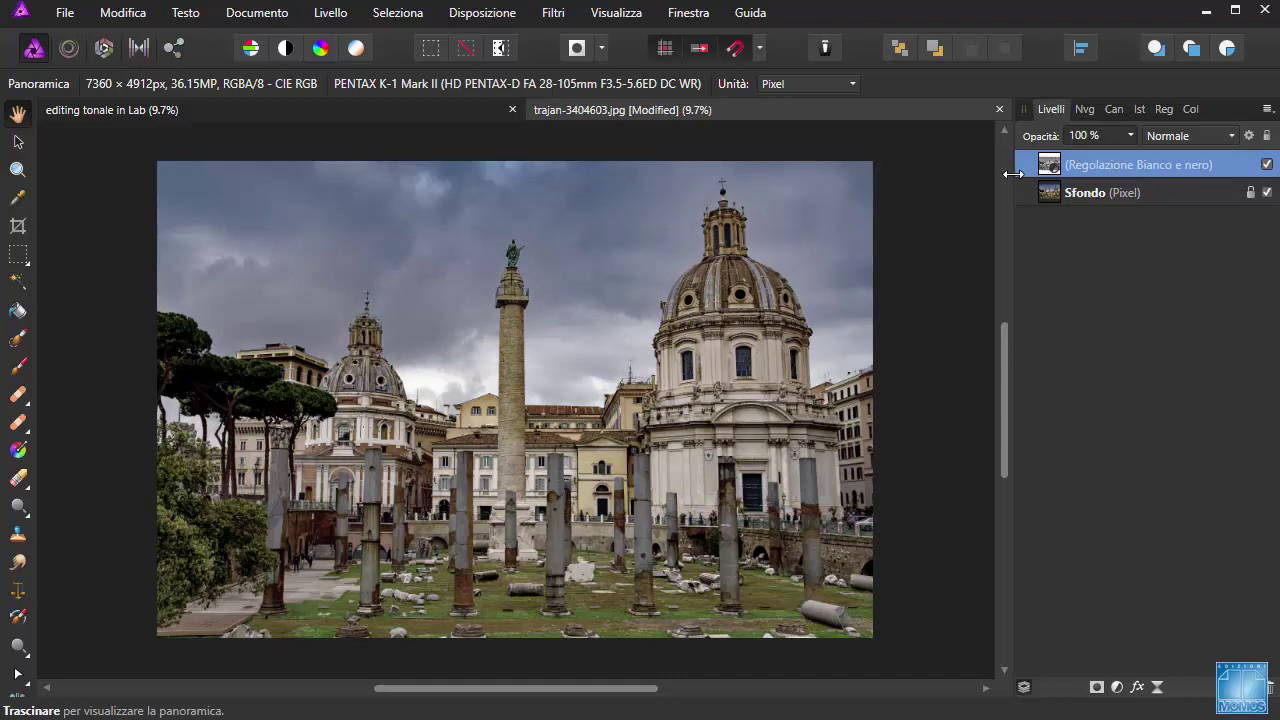
{"action": "left_click", "coordinate": [1048, 168]}
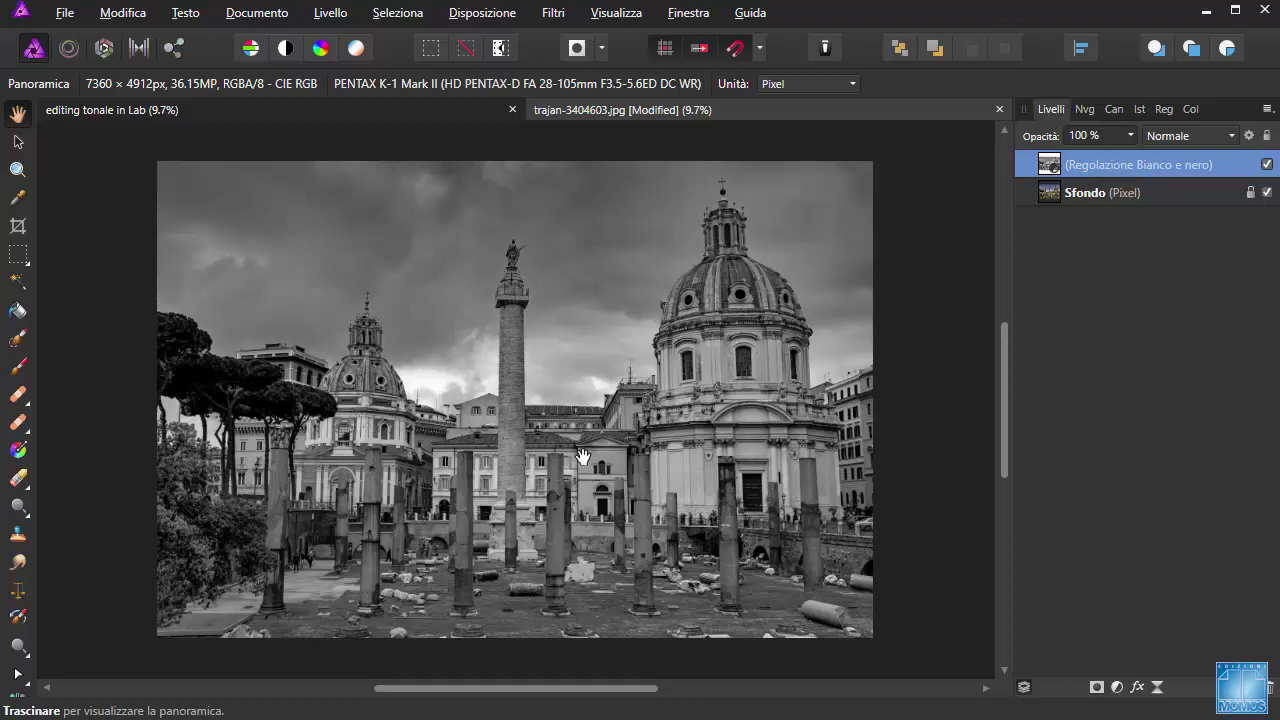
{"action": "left_click", "coordinate": [1267, 164]}
{"action": "left_click", "coordinate": [1267, 164]}
{"action": "left_click", "coordinate": [1052, 195], "text": "alt"}
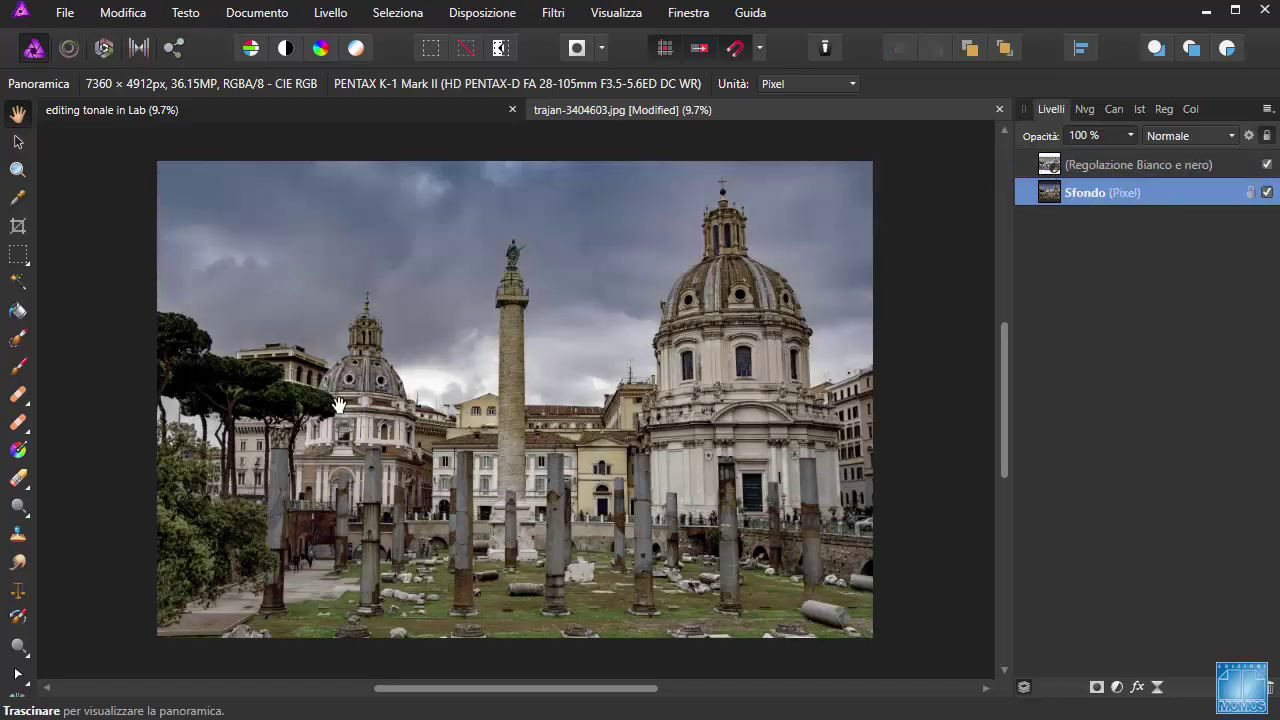
{"action": "left_click", "coordinate": [1267, 164]}
{"action": "left_click", "coordinate": [1267, 164]}
{"action": "left_click", "coordinate": [1264, 166]}
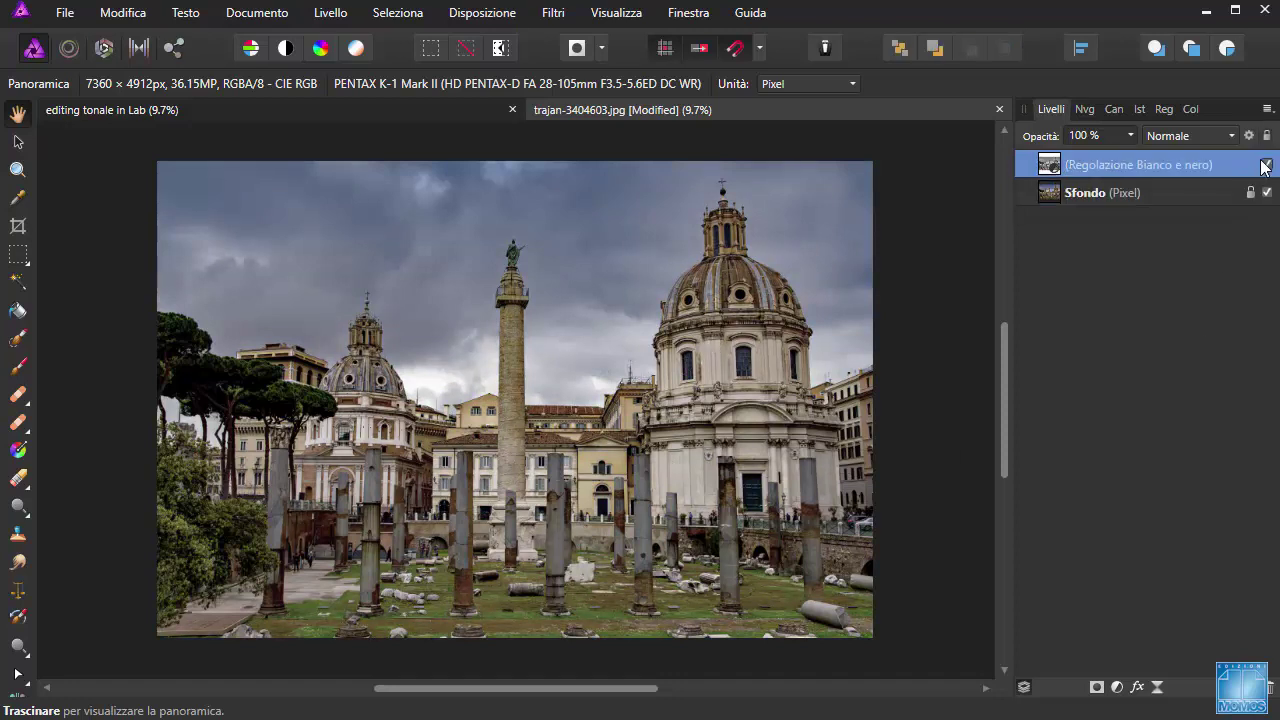
{"action": "left_click", "coordinate": [1266, 164]}
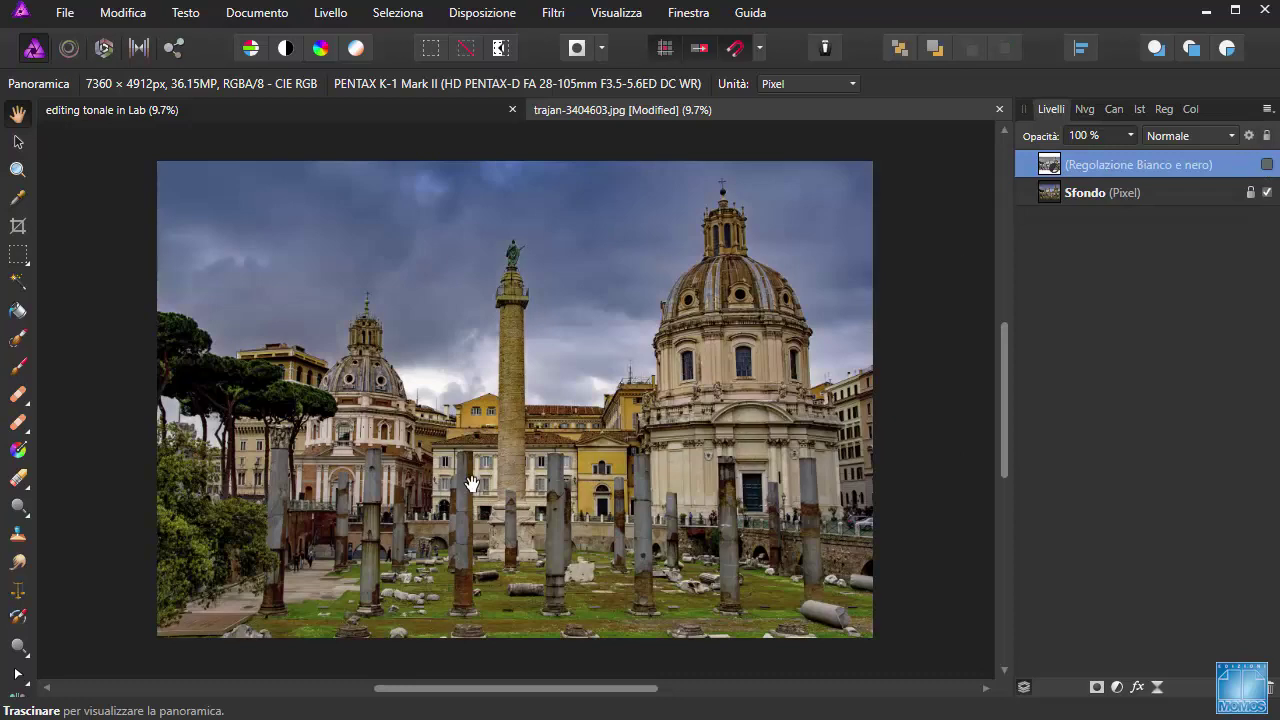
{"action": "scroll", "coordinate": [343, 440], "scroll_direction": "up", "scroll_amount": 3}
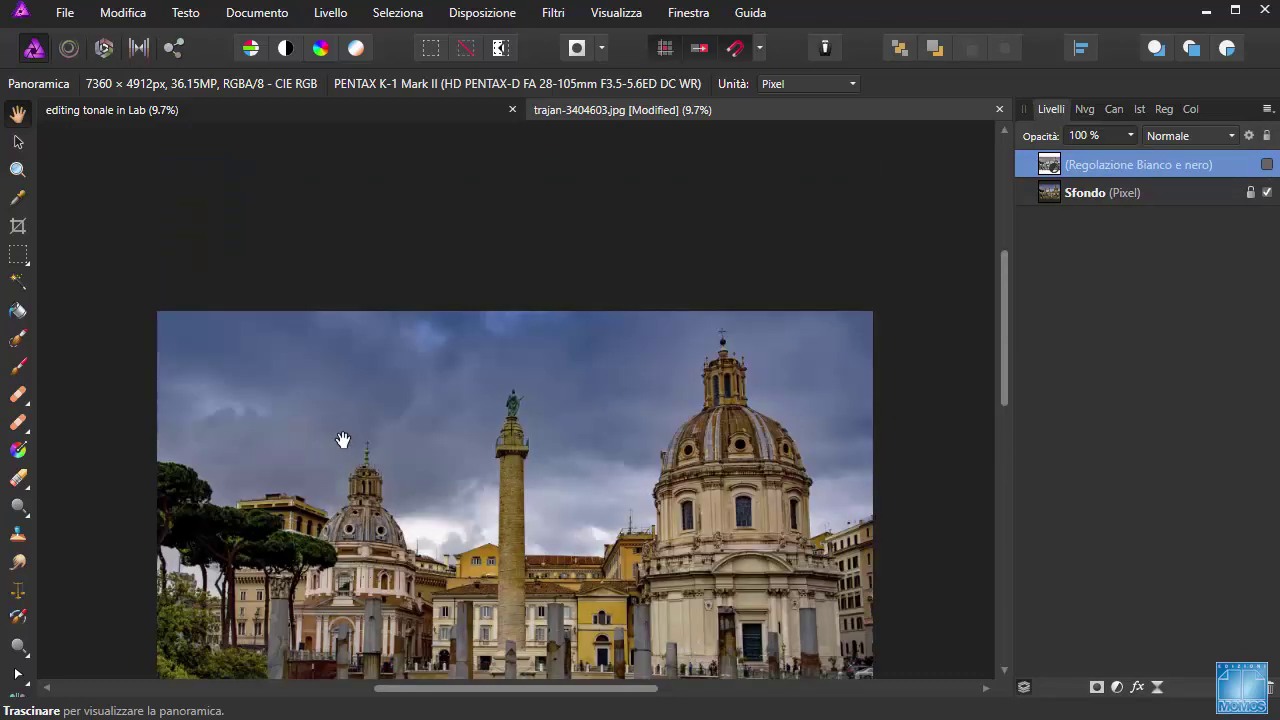
{"action": "scroll", "coordinate": [343, 440], "scroll_direction": "down", "scroll_amount": 4}
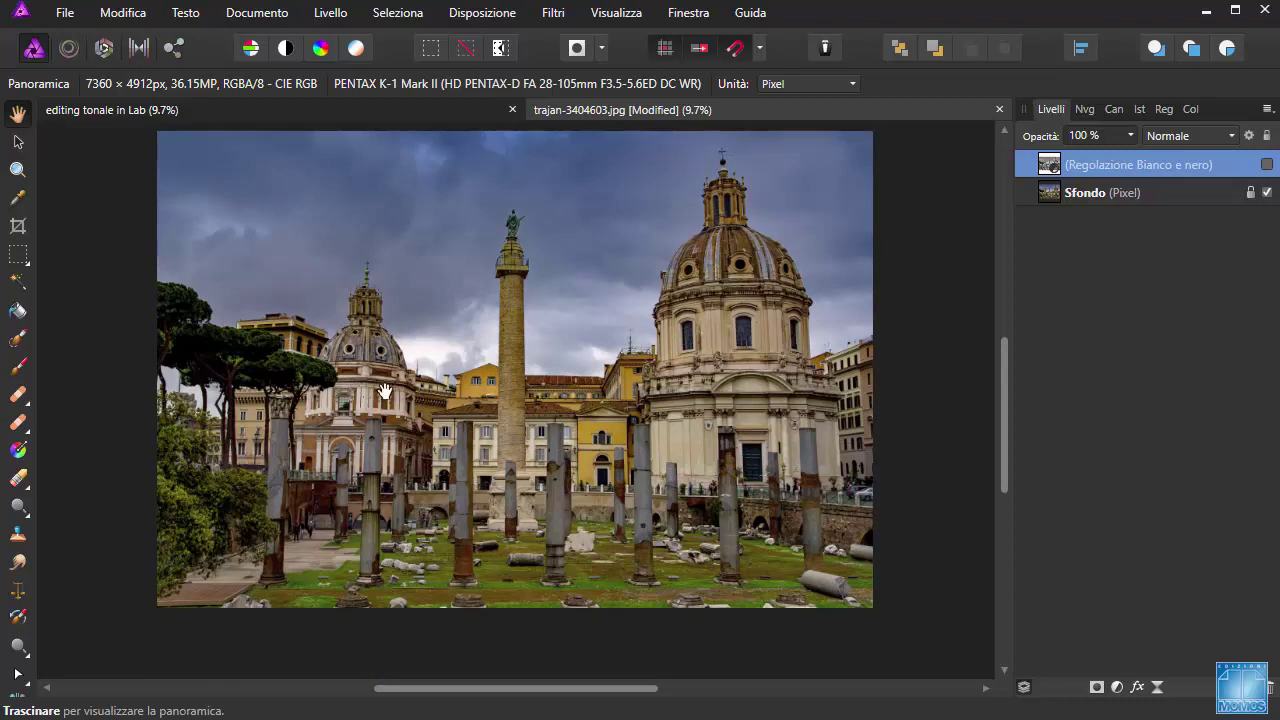
{"action": "left_click", "coordinate": [1267, 164]}
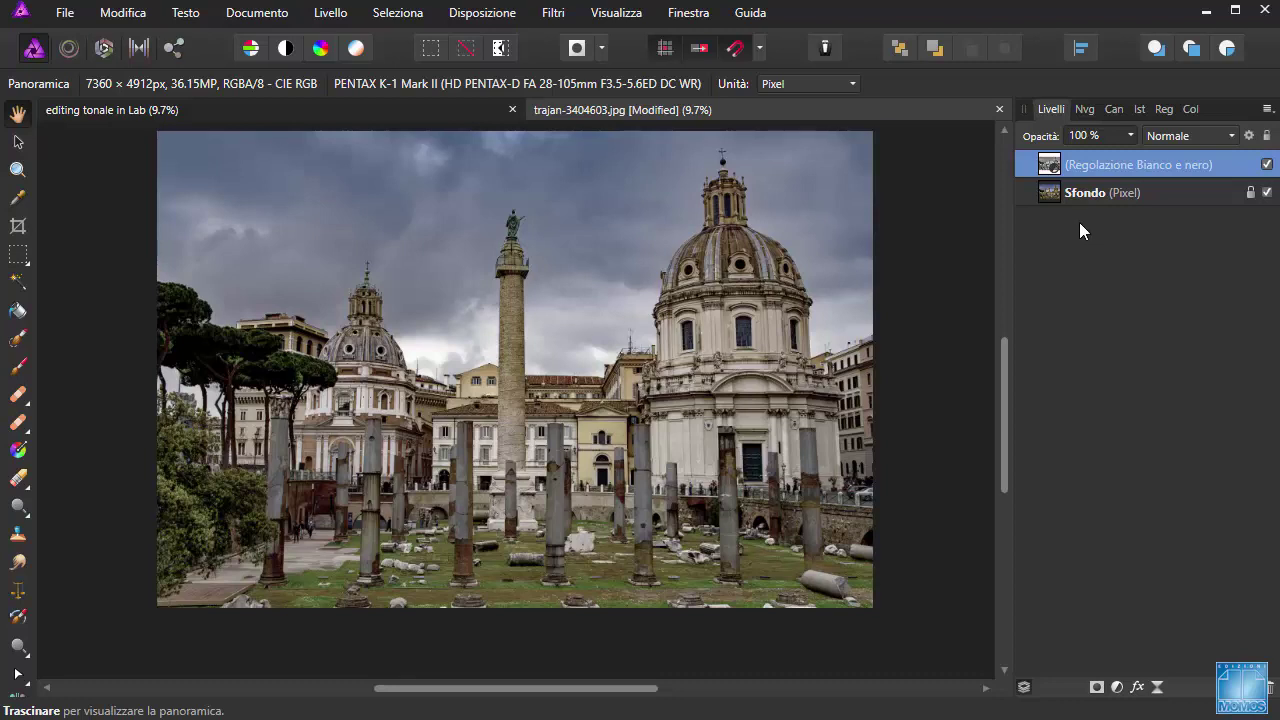
Convert the document to Lab (16 bit) and view the Lightness, Opponente A and Opponente B channels in turn
{"action": "left_click", "coordinate": [268, 16]}
{"action": "mouse_move", "coordinate": [276, 77]}
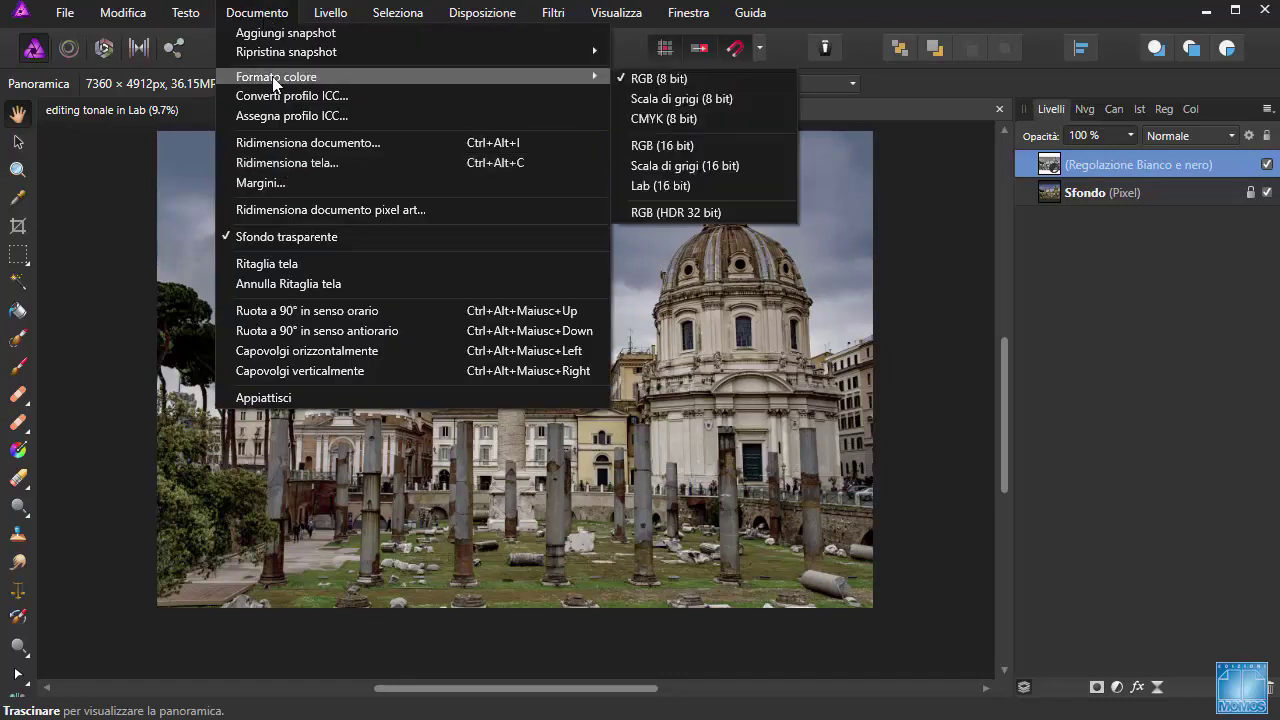
{"action": "left_click", "coordinate": [634, 186]}
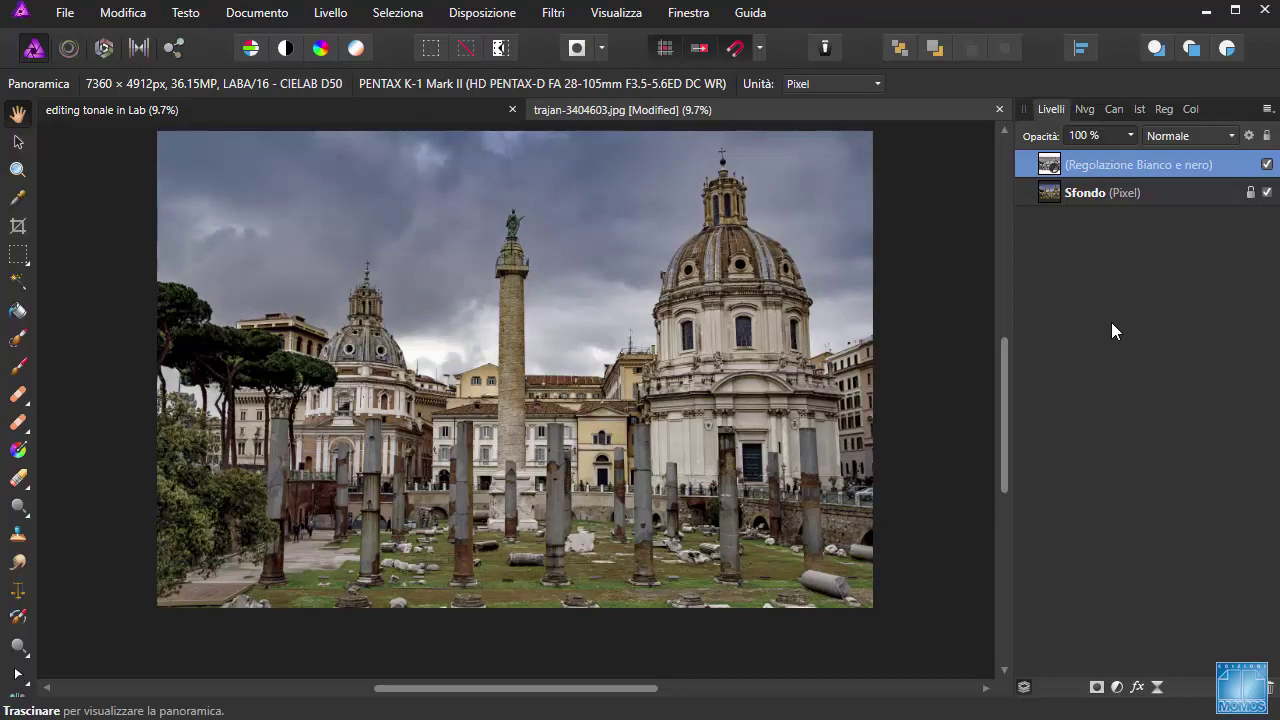
{"action": "left_click", "coordinate": [1115, 109]}
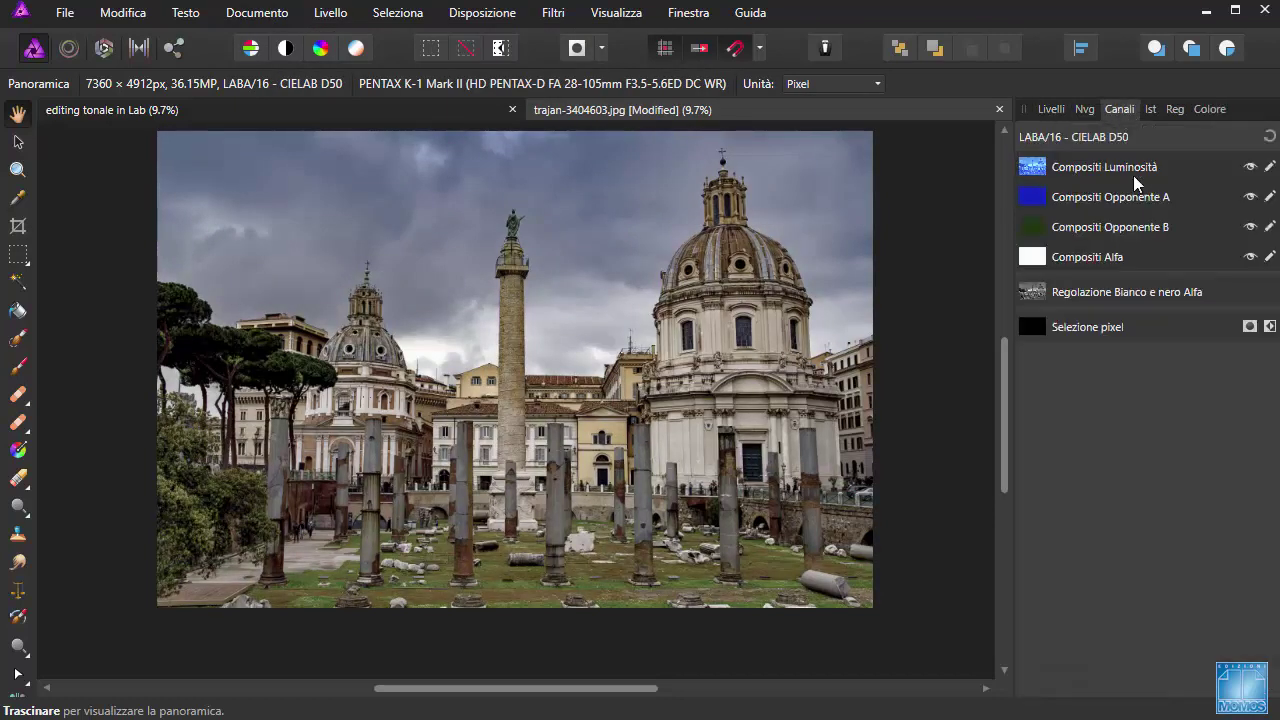
{"action": "left_click", "coordinate": [1072, 167]}
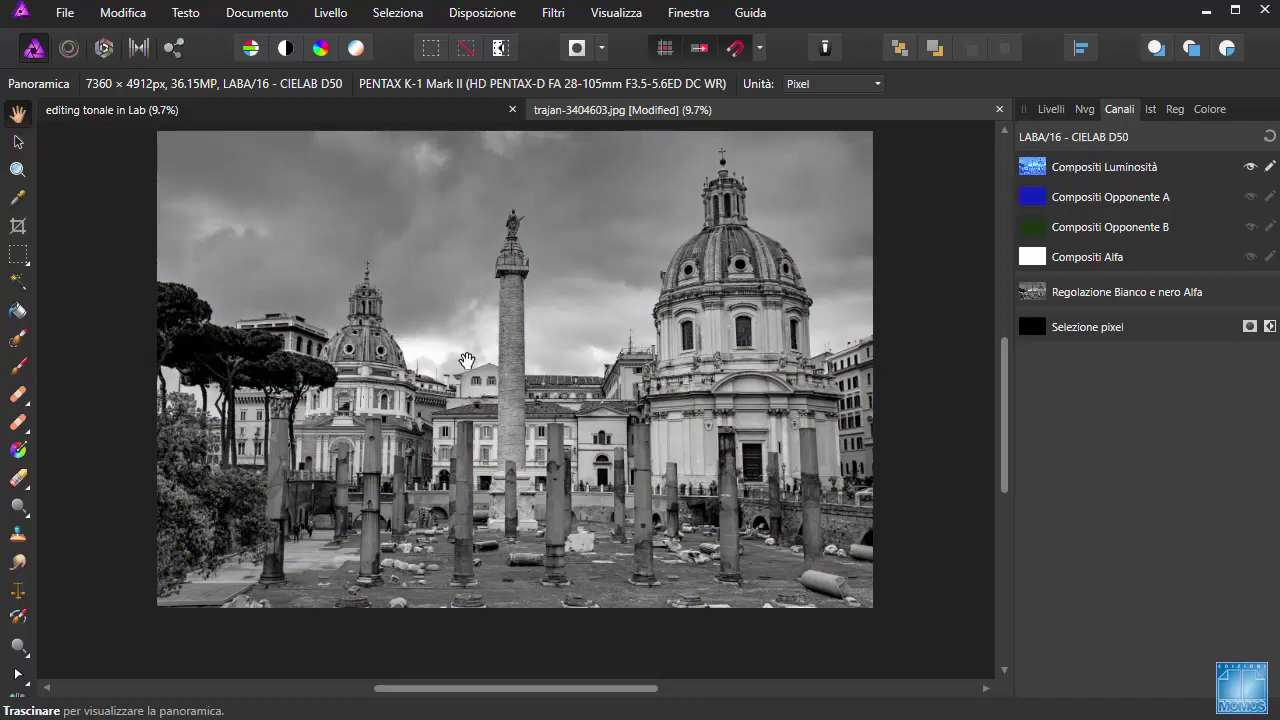
{"action": "left_click", "coordinate": [1128, 200]}
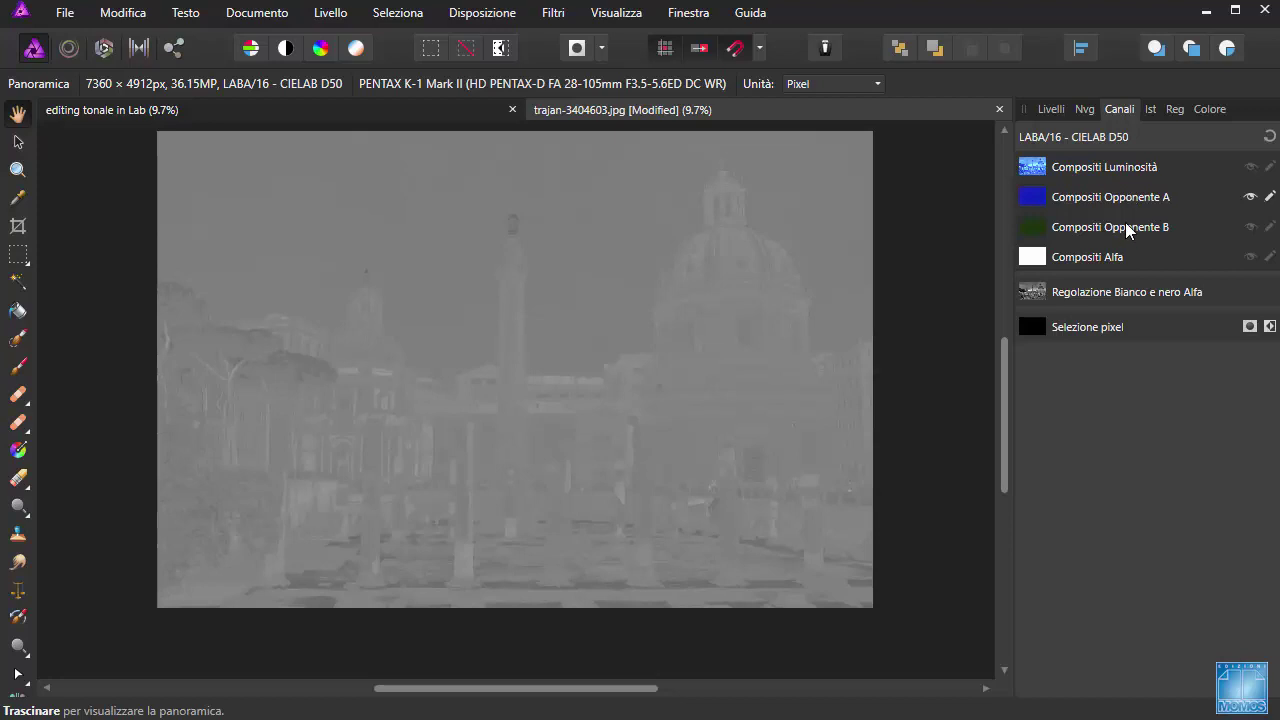
{"action": "left_click", "coordinate": [1127, 229]}
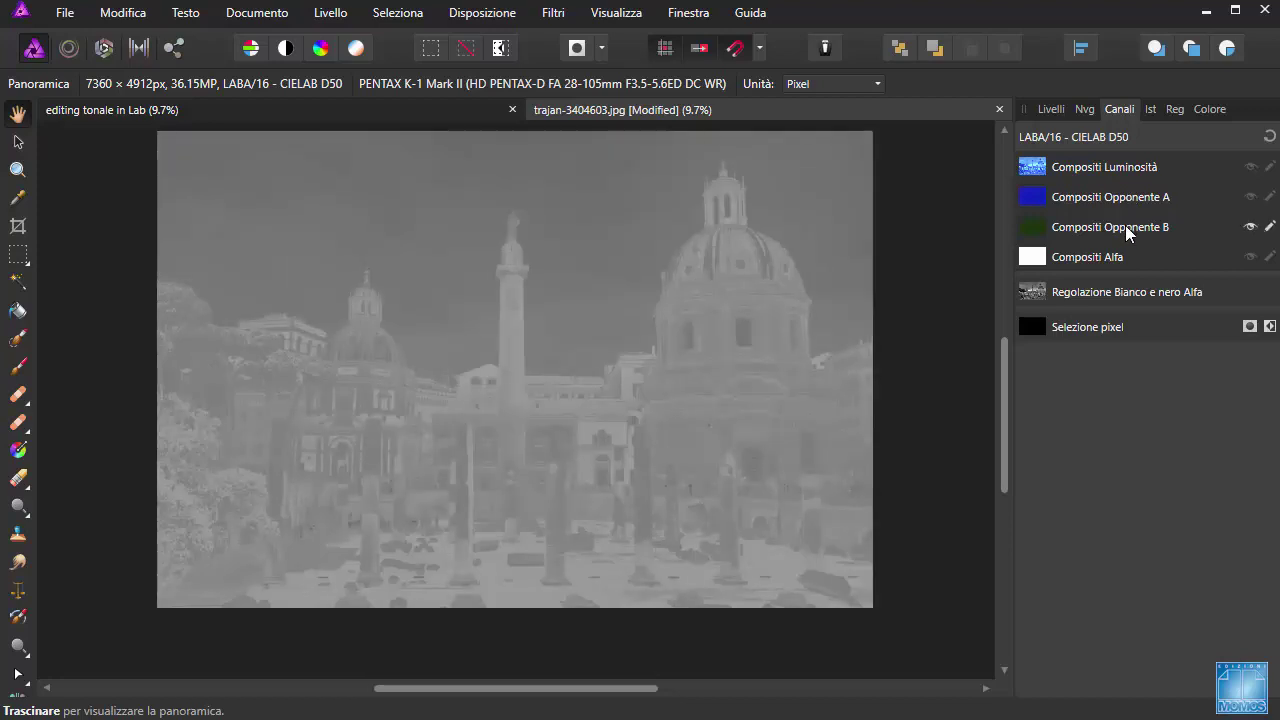
{"action": "left_click", "coordinate": [1130, 168]}
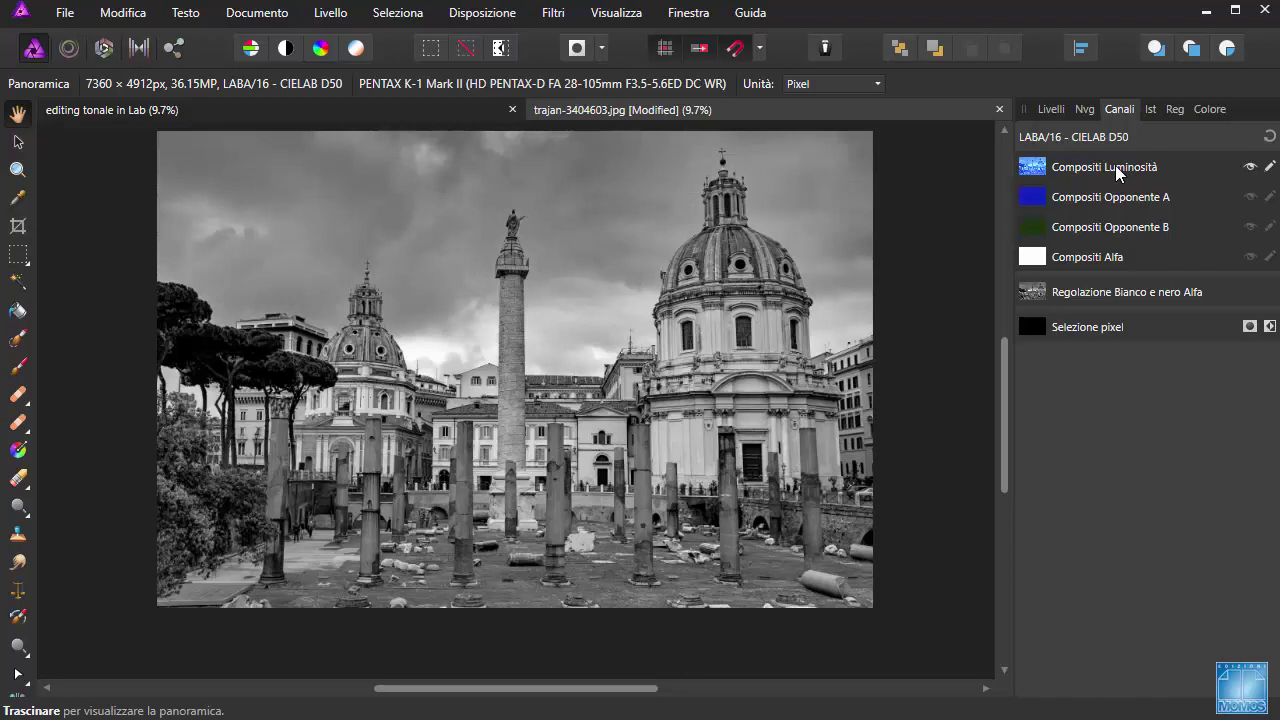
{"action": "left_click", "coordinate": [1269, 136]}
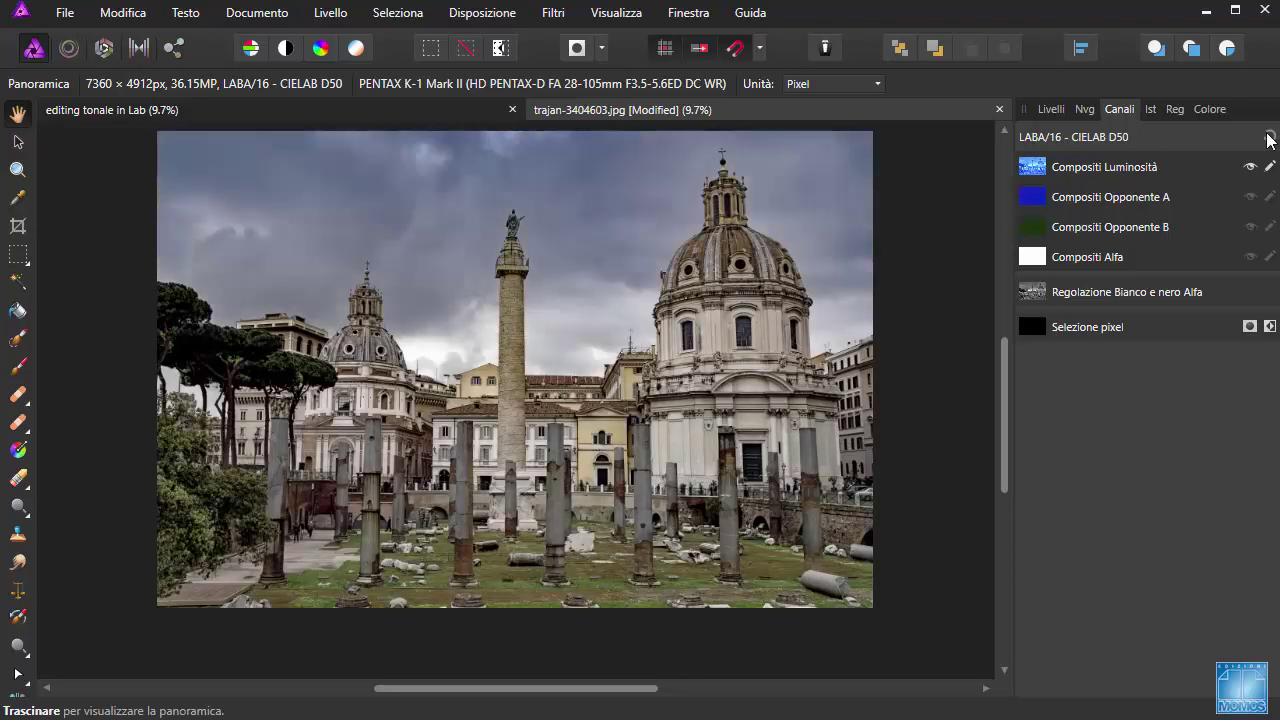
{"action": "left_click", "coordinate": [1047, 108]}
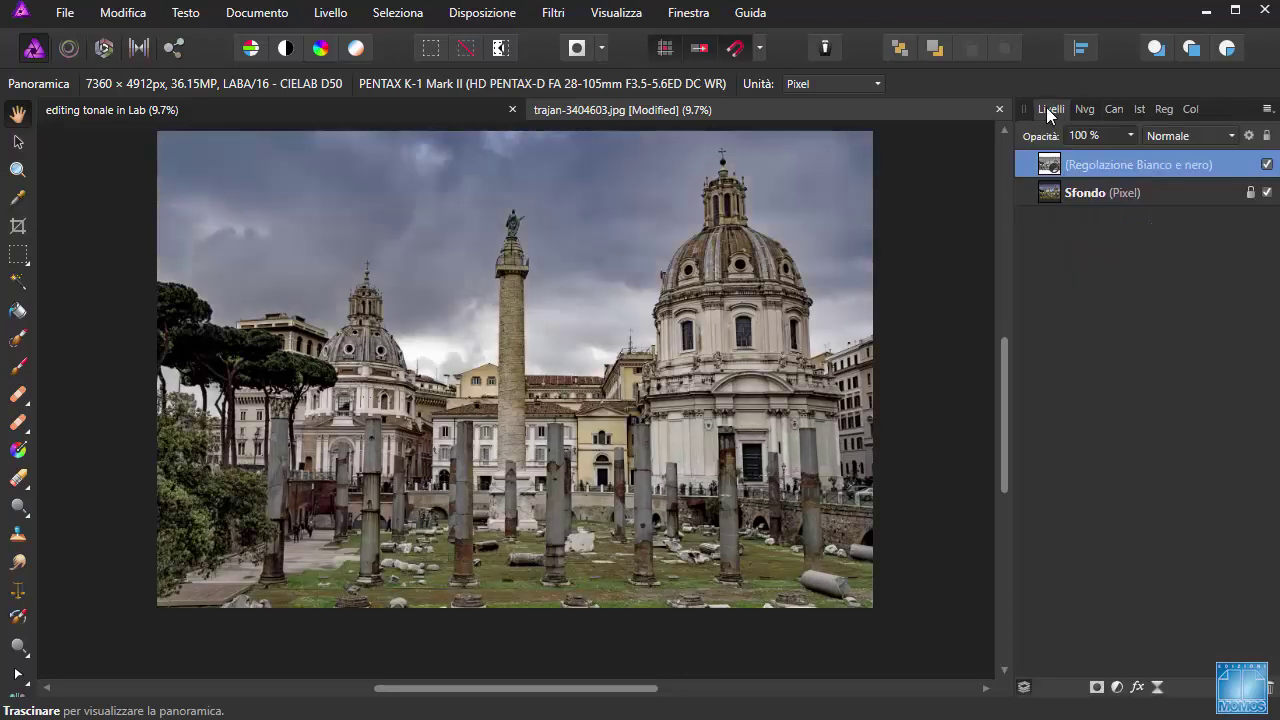
Add a Curves adjustment layer and set it to edit the Opponente A channel
{"action": "left_click", "coordinate": [1117, 687]}
{"action": "left_click", "coordinate": [1170, 438]}
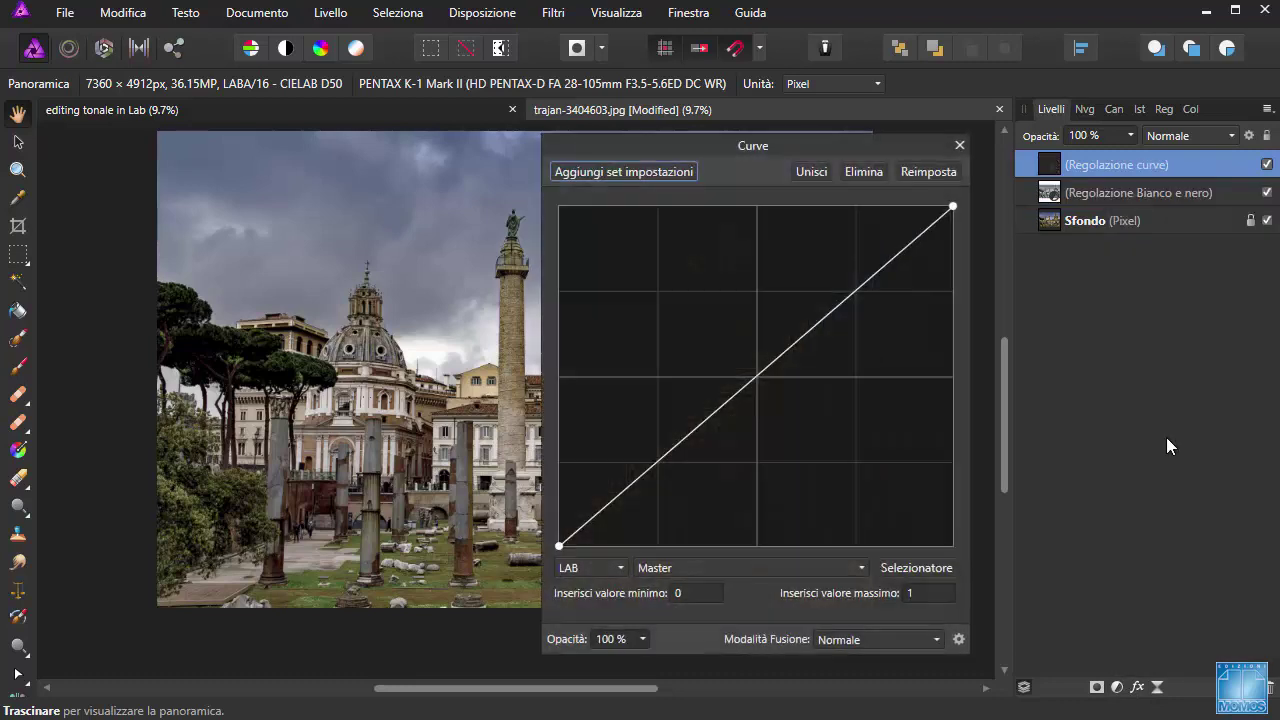
{"action": "left_click_drag", "start_coordinate": [684, 147], "coordinate": [963, 22]}
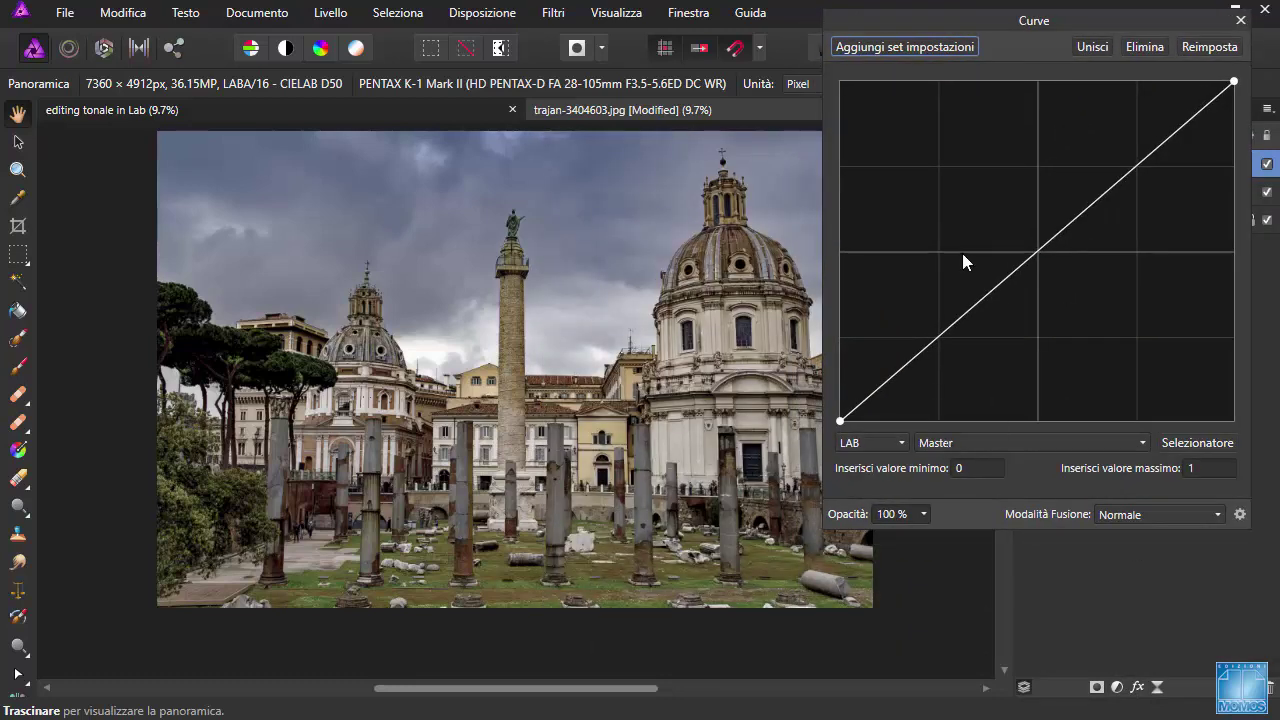
{"action": "left_click", "coordinate": [983, 440]}
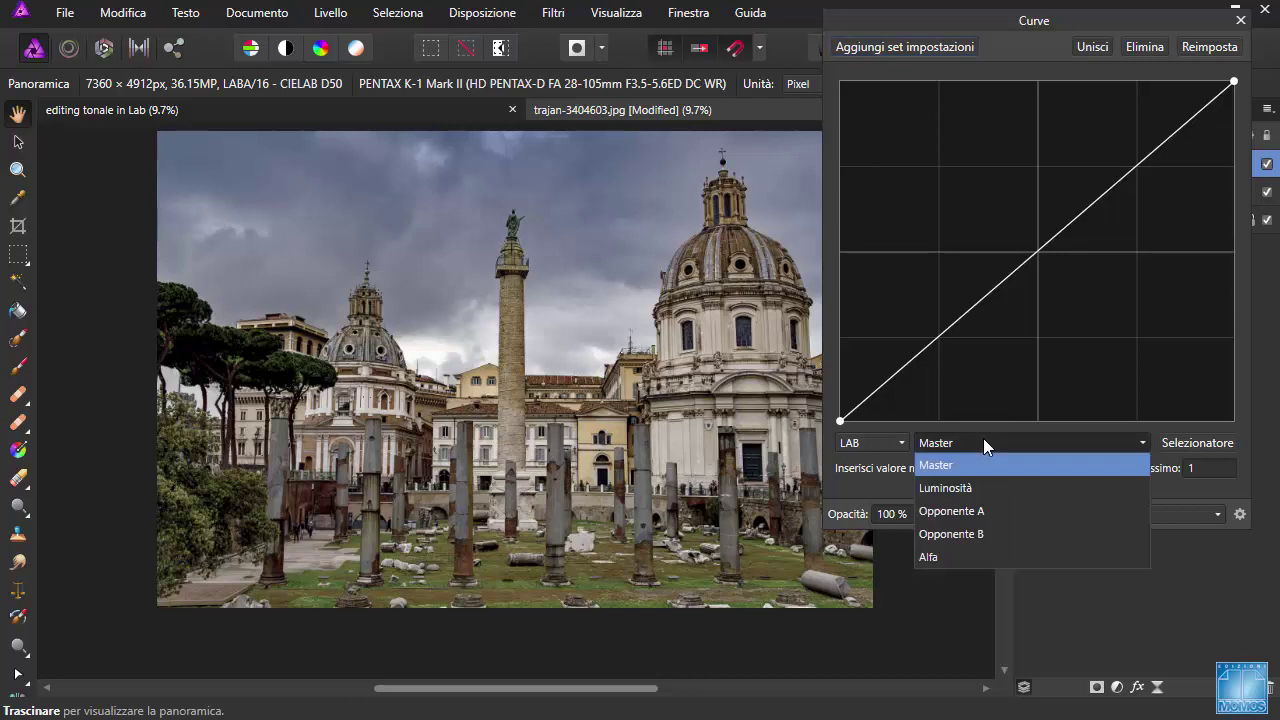
{"action": "left_click", "coordinate": [981, 511]}
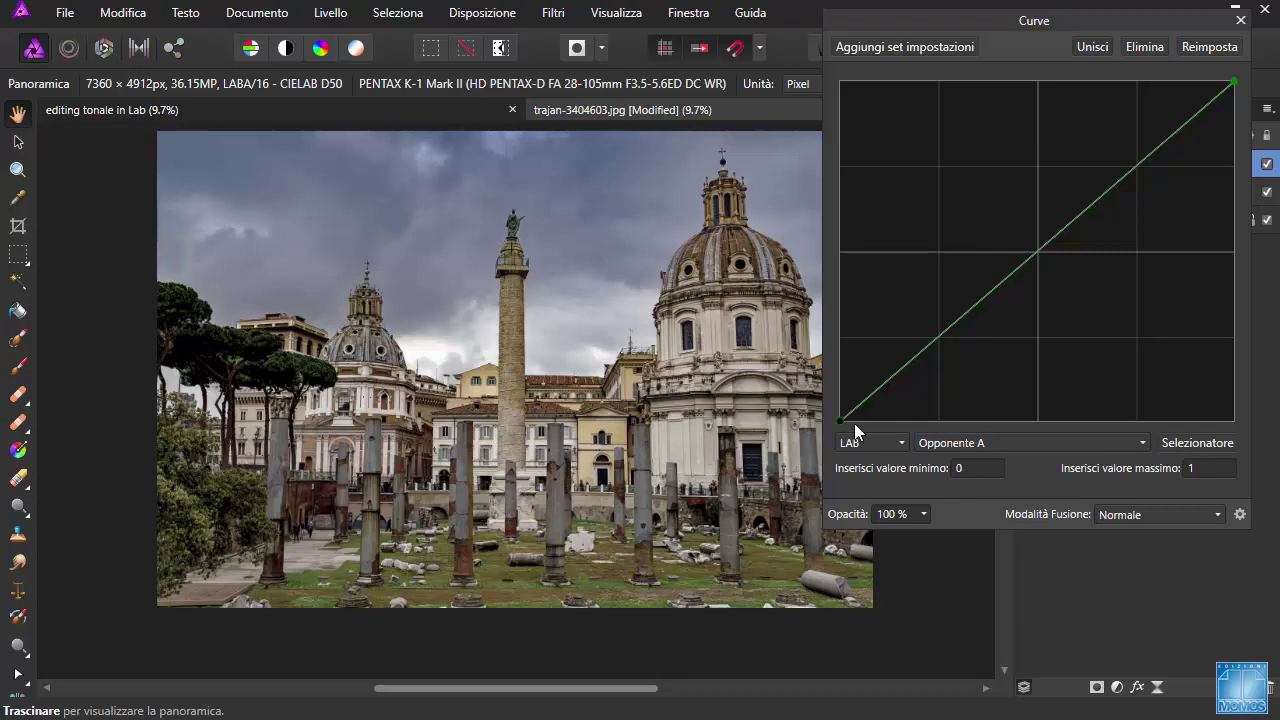
Pull both Opponente A curve endpoints inward to steepen it, then compare with it off
{"action": "mouse_move", "coordinate": [843, 421]}
{"action": "left_mouse_down"}
{"action": "mouse_move", "coordinate": [1025, 436]}
{"action": "mouse_move", "coordinate": [858, 440]}
{"action": "mouse_move", "coordinate": [843, 430]}
{"action": "mouse_move", "coordinate": [1056, 449]}
{"action": "mouse_move", "coordinate": [932, 445]}
{"action": "mouse_move", "coordinate": [972, 428]}
{"action": "left_mouse_up"}
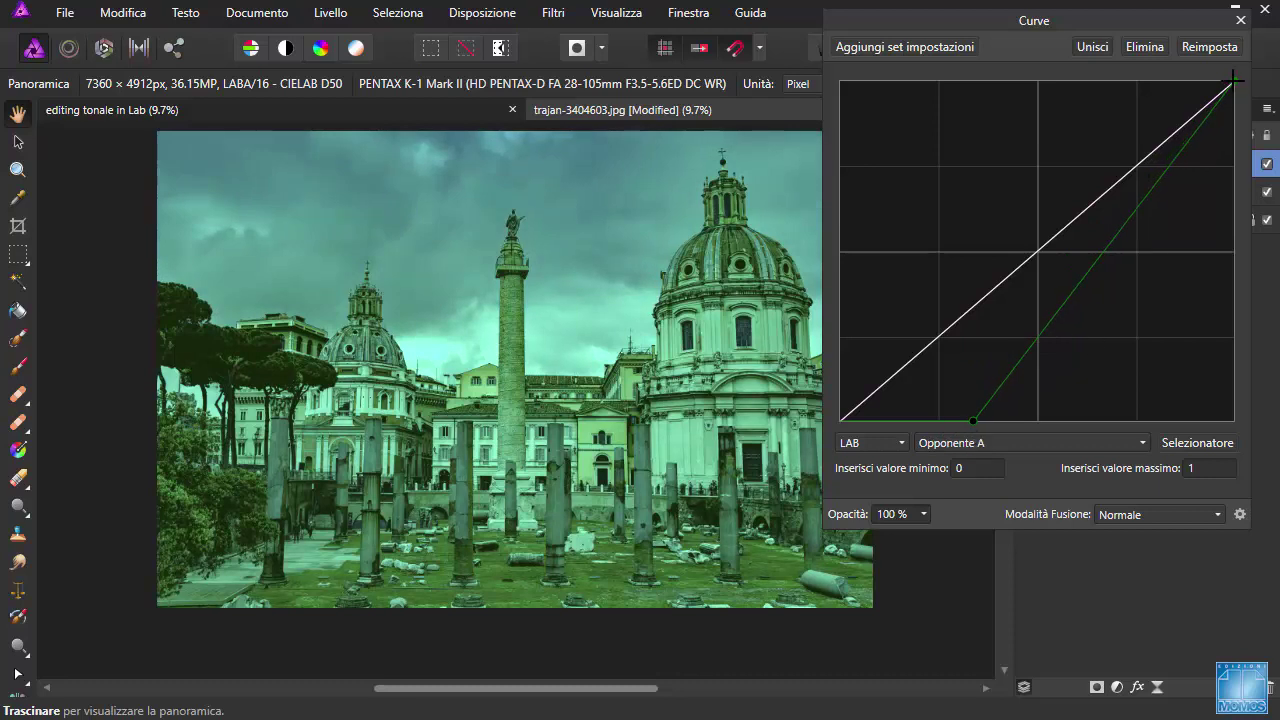
{"action": "mouse_move", "coordinate": [1234, 80]}
{"action": "left_mouse_down"}
{"action": "mouse_move", "coordinate": [1070, 67]}
{"action": "mouse_move", "coordinate": [1118, 67]}
{"action": "mouse_move", "coordinate": [1104, 67]}
{"action": "left_mouse_up"}
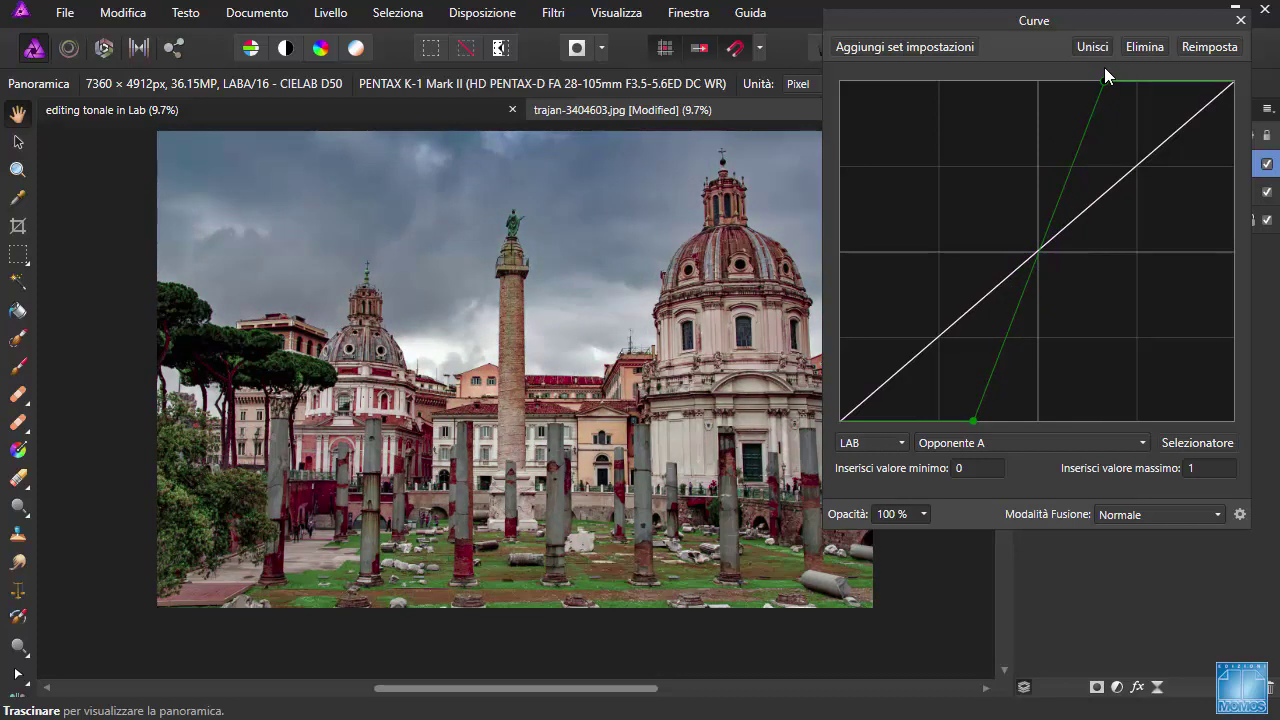
{"action": "left_click_drag", "start_coordinate": [1104, 67], "coordinate": [1109, 65]}
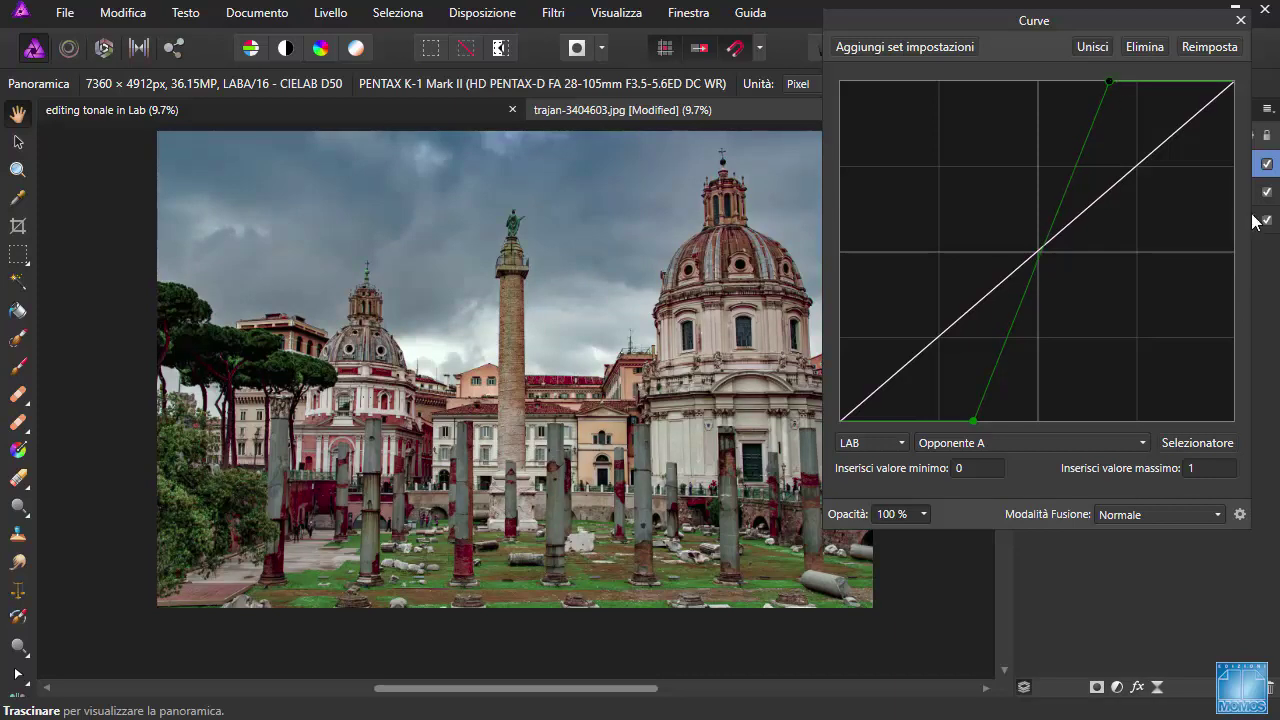
{"action": "mouse_move", "coordinate": [1128, 22]}
{"action": "left_mouse_down"}
{"action": "mouse_move", "coordinate": [1077, 82]}
{"action": "mouse_move", "coordinate": [1123, 267]}
{"action": "left_mouse_up"}
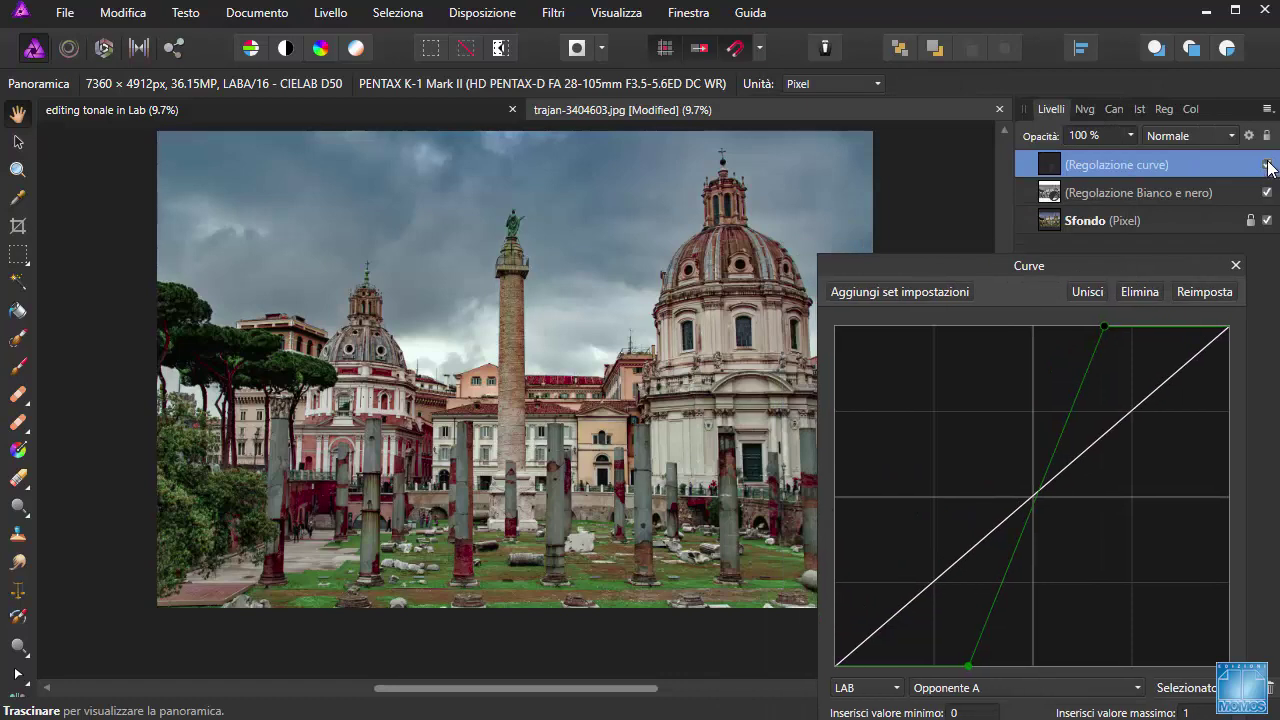
{"action": "left_click", "coordinate": [1267, 164]}
{"action": "left_click", "coordinate": [1267, 164]}
{"action": "left_click_drag", "start_coordinate": [980, 268], "coordinate": [991, 142]}
Switch the curve to Opponente B, leaving it nearly straight with both ends lifted slightly
{"action": "left_click", "coordinate": [1041, 566]}
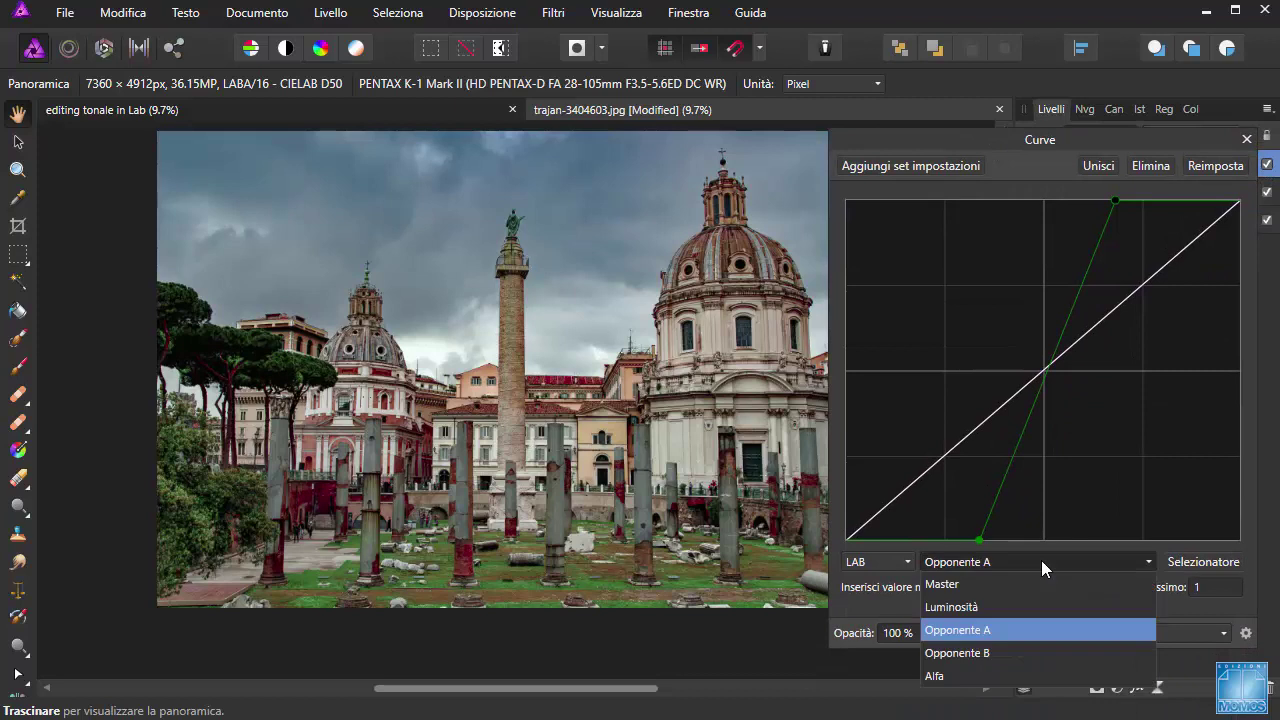
{"action": "left_click", "coordinate": [999, 653]}
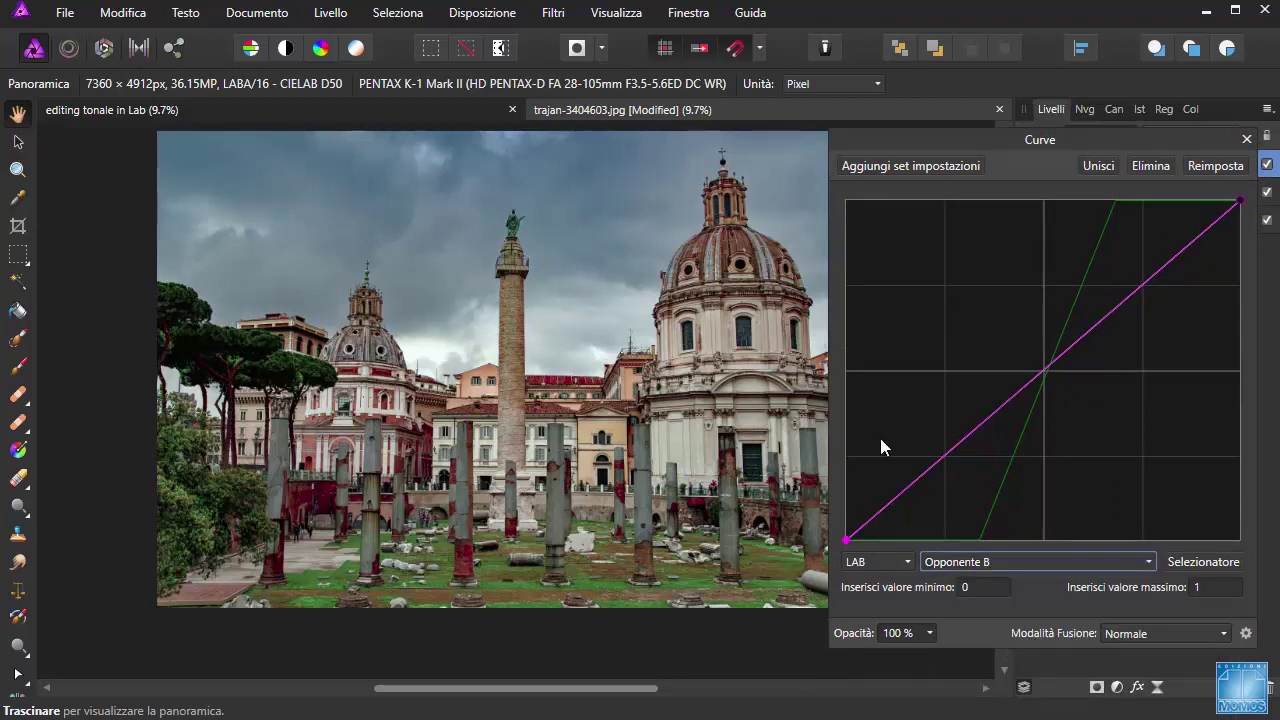
{"action": "left_click_drag", "start_coordinate": [846, 540], "coordinate": [975, 540]}
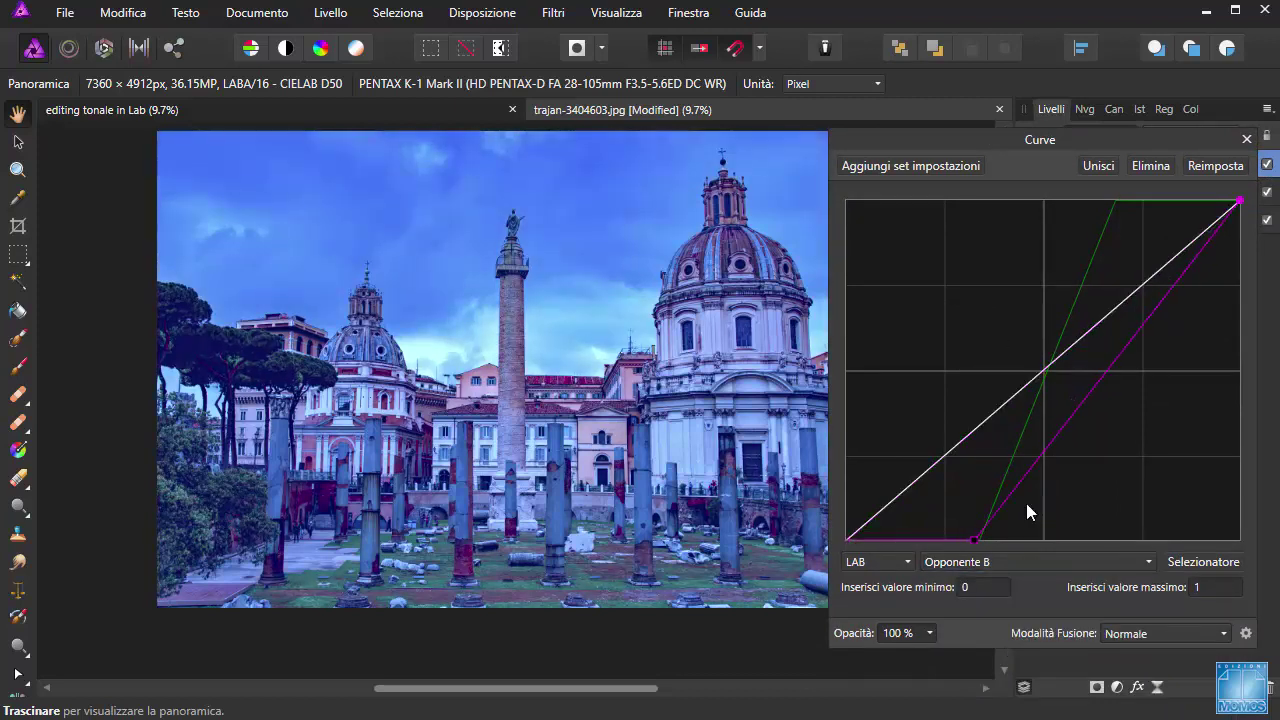
{"action": "left_click_drag", "start_coordinate": [1239, 201], "coordinate": [1108, 200]}
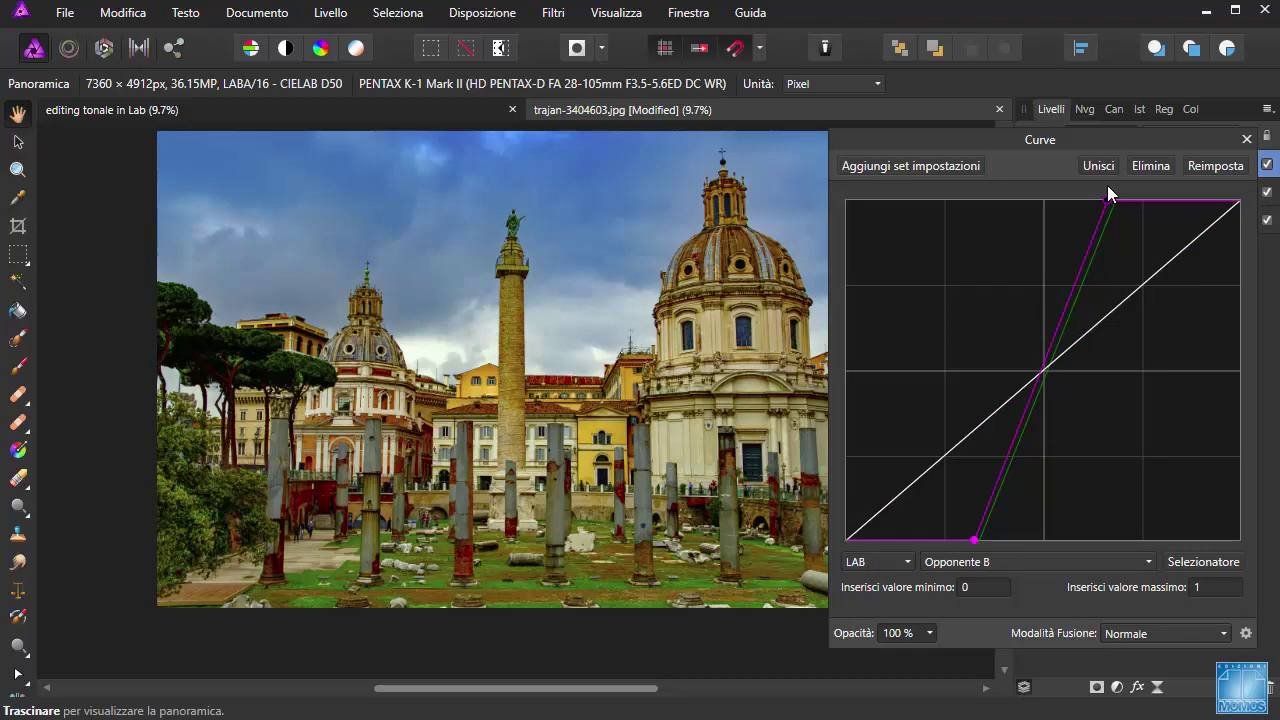
{"action": "left_click_drag", "start_coordinate": [1108, 195], "coordinate": [1258, 208]}
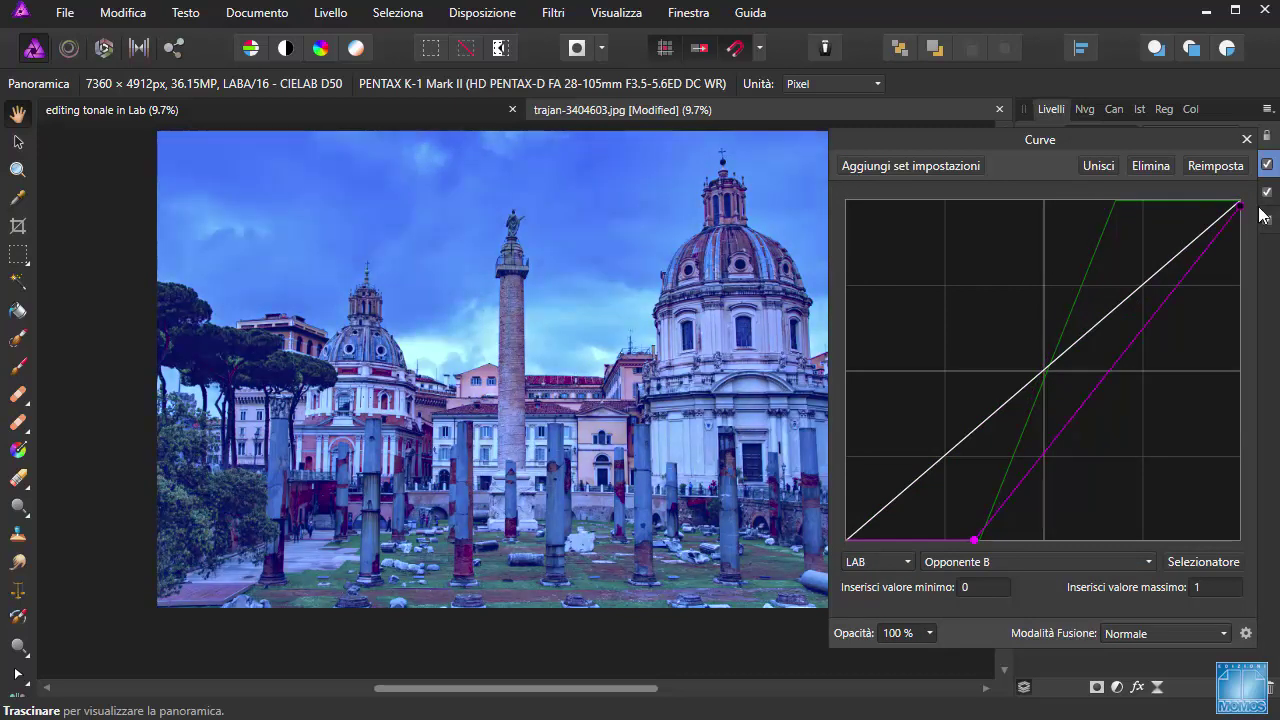
{"action": "left_click_drag", "start_coordinate": [963, 540], "coordinate": [829, 555]}
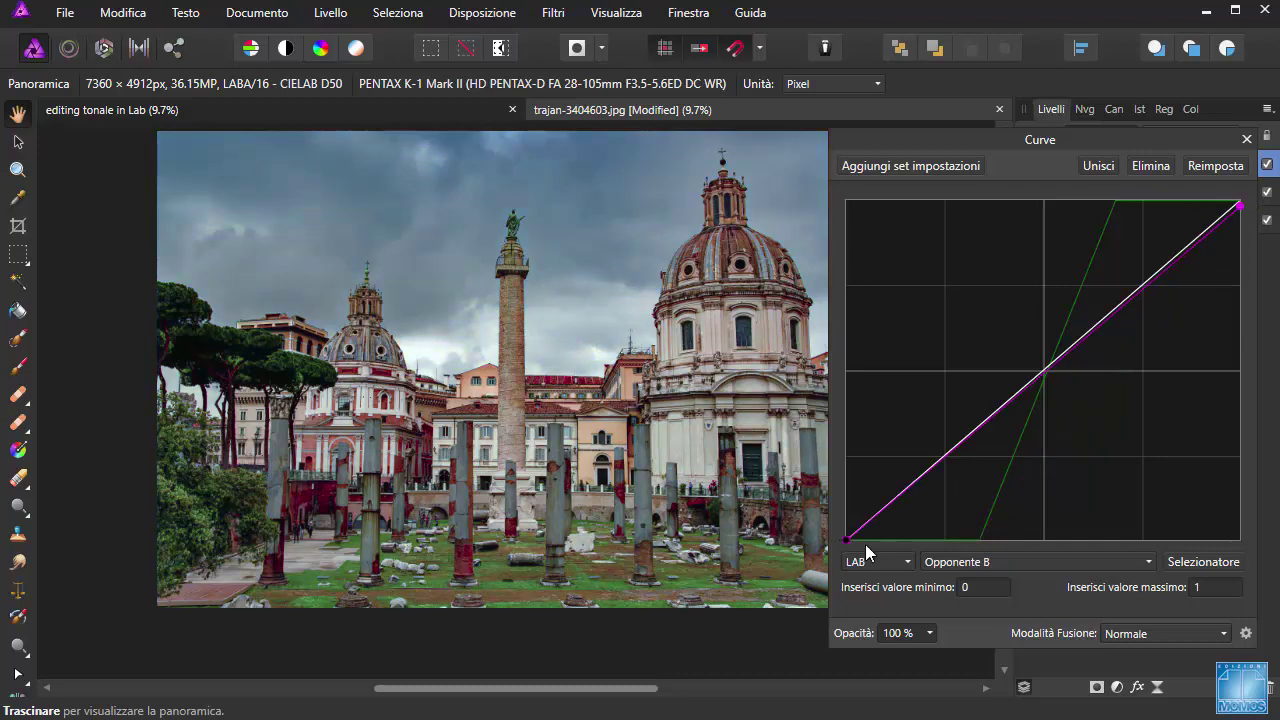
{"action": "left_click_drag", "start_coordinate": [846, 540], "coordinate": [846, 532]}
{"action": "left_click_drag", "start_coordinate": [1241, 205], "coordinate": [1240, 199]}
Toggle the Curves layer's visibility to compare the intensified reds and greens
{"action": "left_click", "coordinate": [1267, 164]}
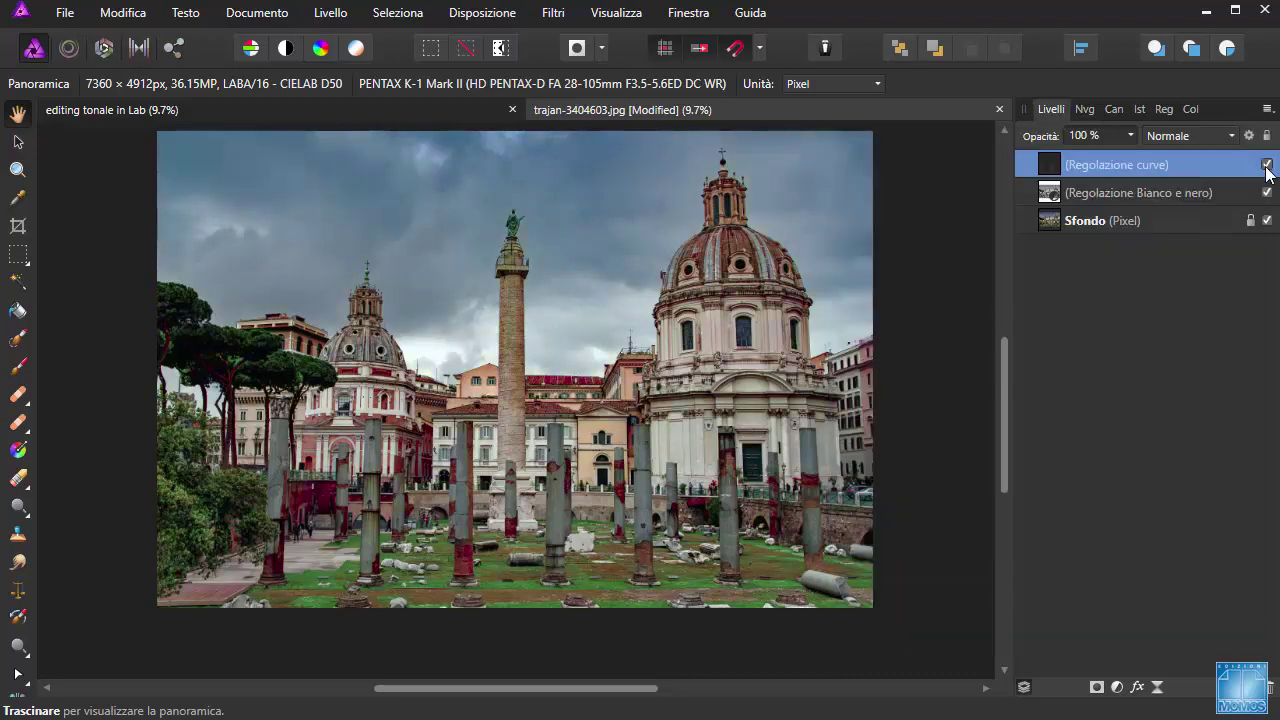
{"action": "left_click", "coordinate": [1267, 164]}
{"action": "left_click", "coordinate": [1267, 164]}
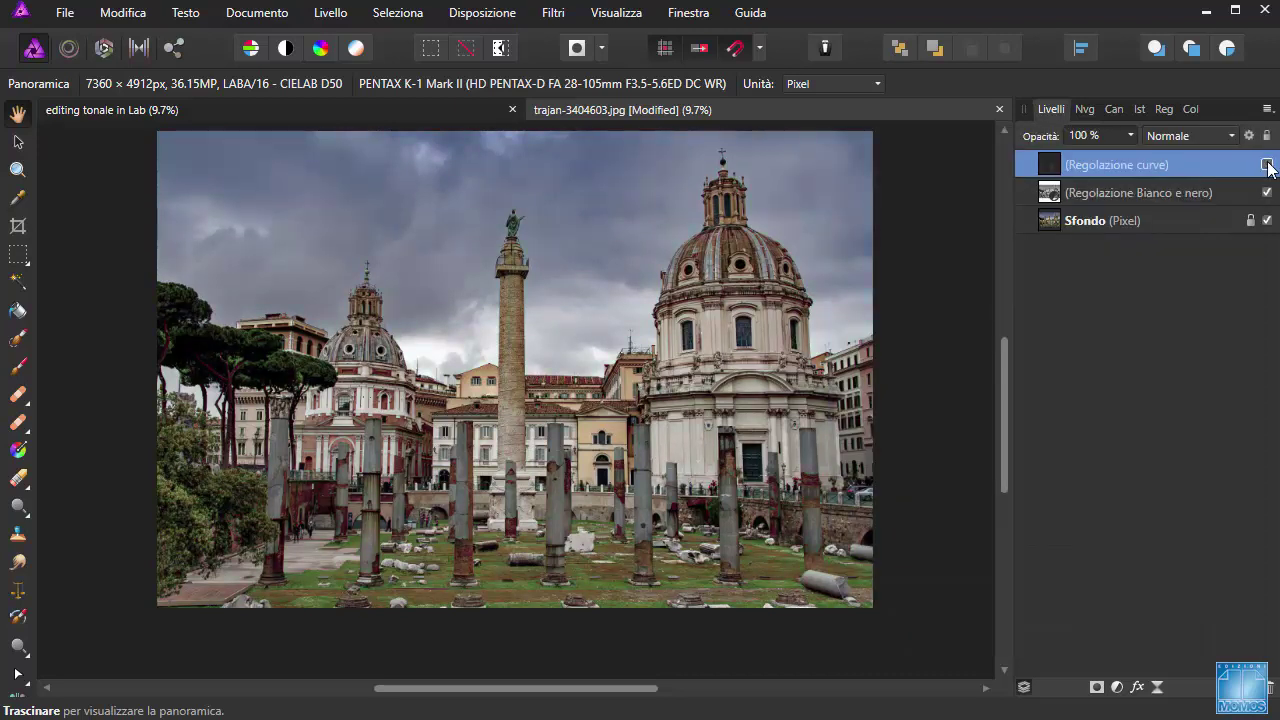
{"action": "left_click", "coordinate": [1267, 164]}
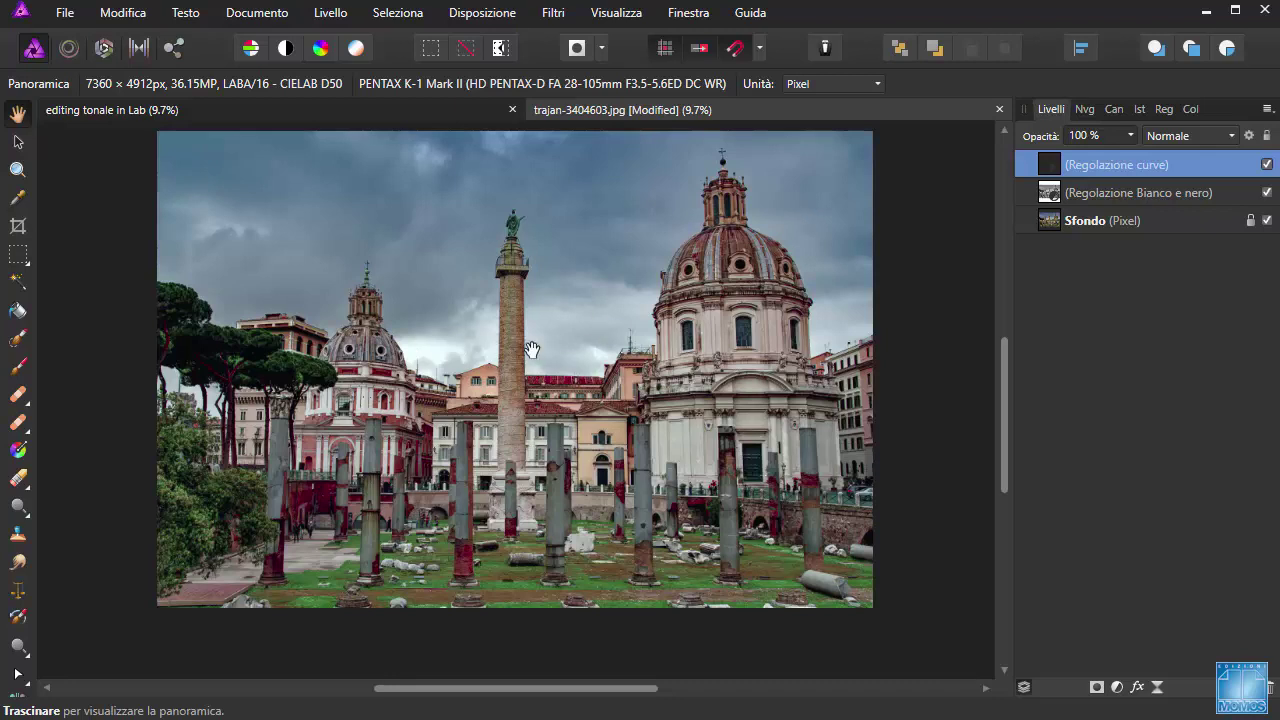
Add a Divisione toni (Split Toning) adjustment layer and move its settings aside
{"action": "left_click", "coordinate": [1117, 687]}
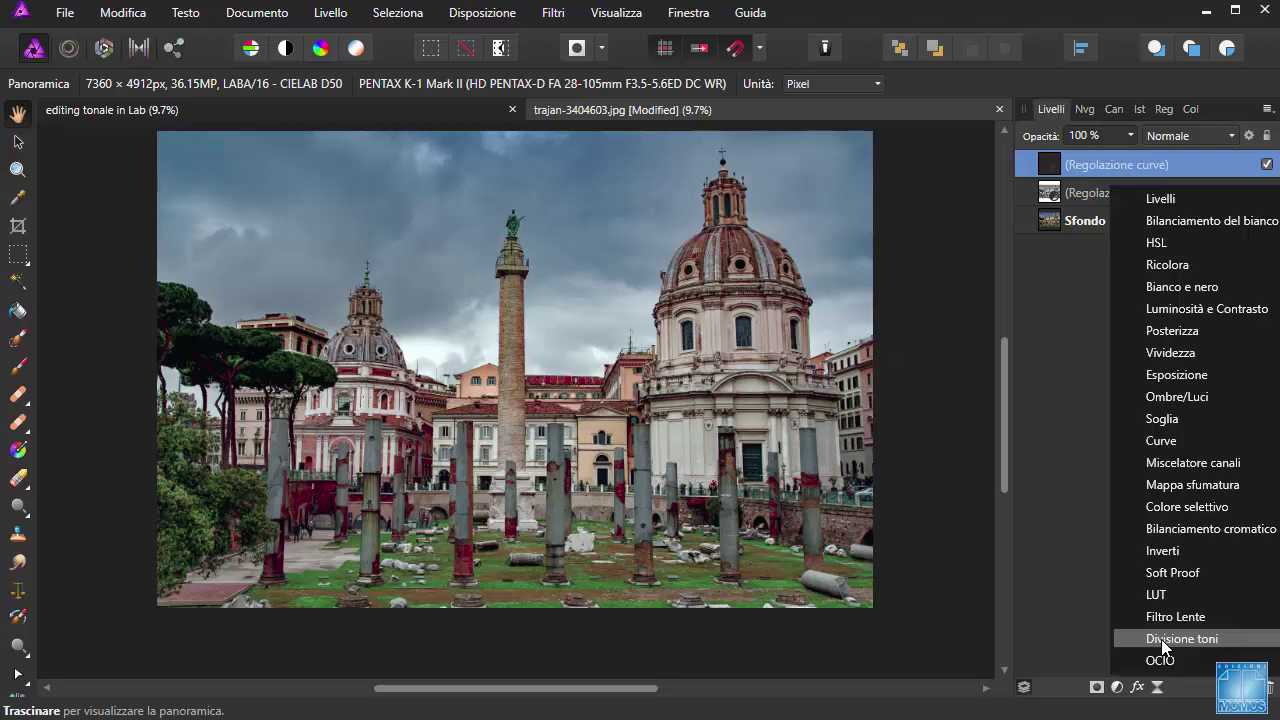
{"action": "left_click", "coordinate": [1161, 639]}
{"action": "left_click_drag", "start_coordinate": [954, 350], "coordinate": [1000, 180]}
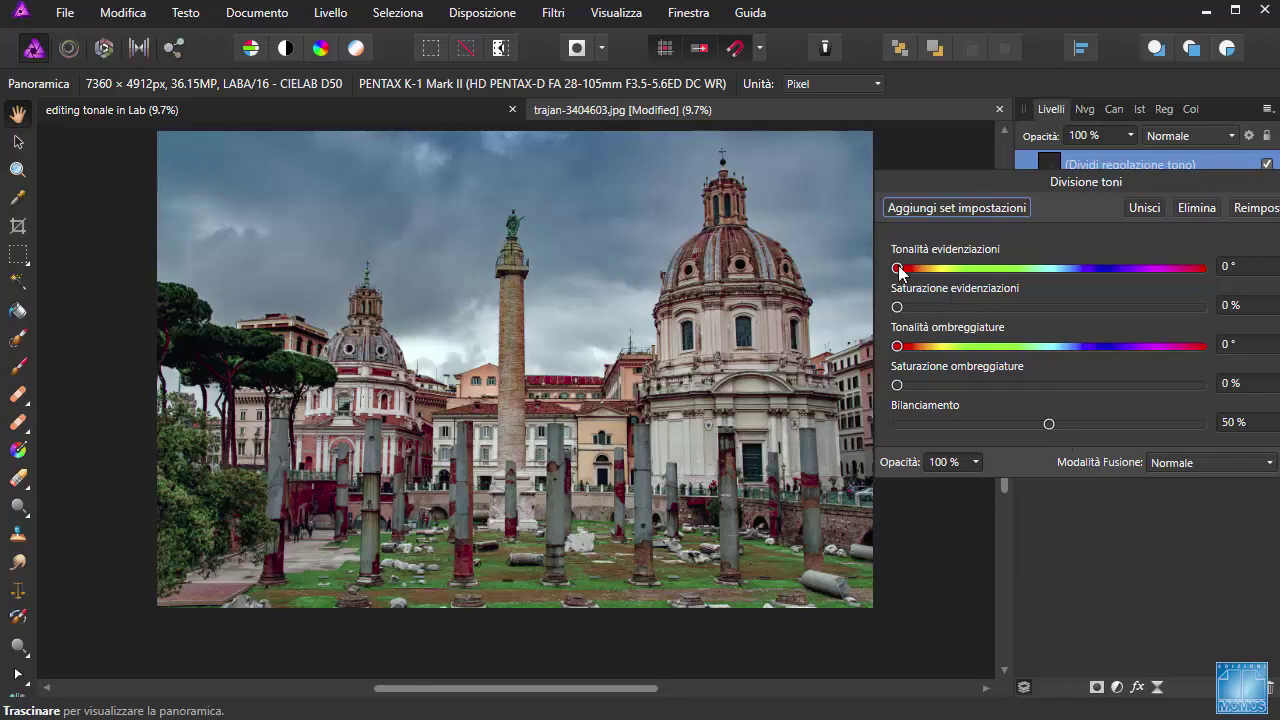
Set highlight hue to 41°, highlight saturation to about 93% and balance to about 73%
{"action": "left_click_drag", "start_coordinate": [898, 268], "coordinate": [934, 268]}
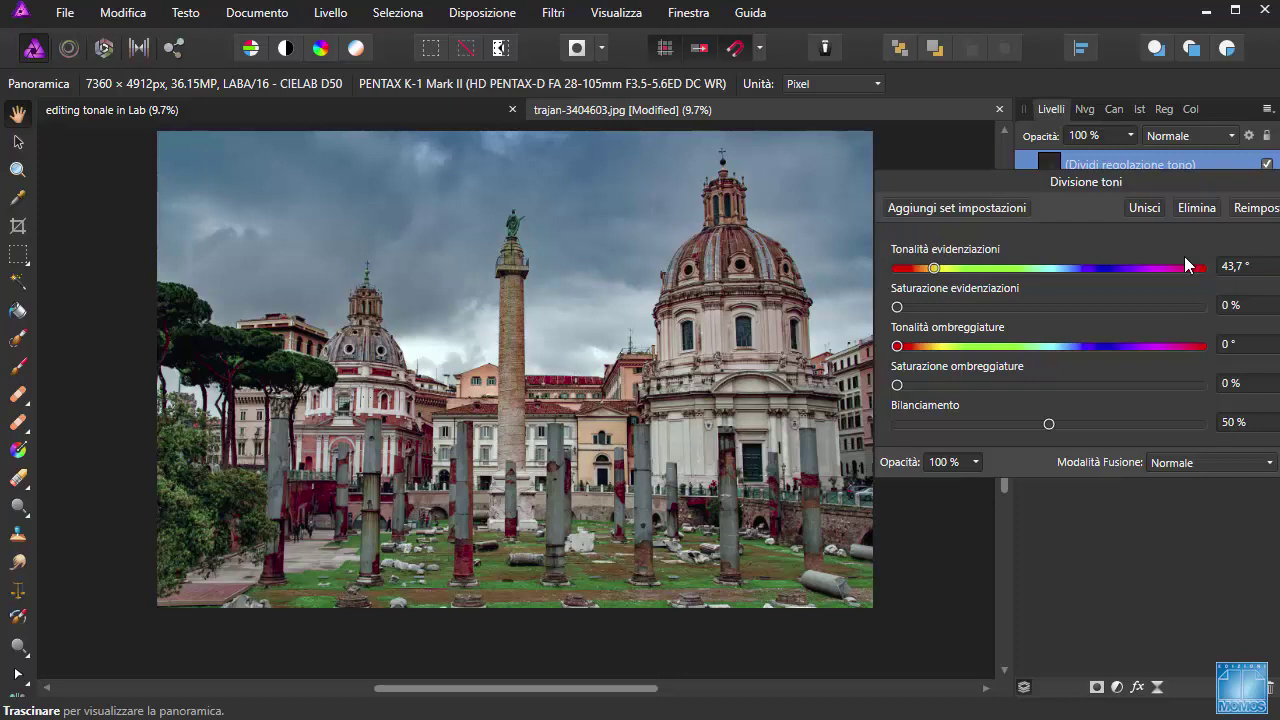
{"action": "left_click", "coordinate": [1237, 268]}
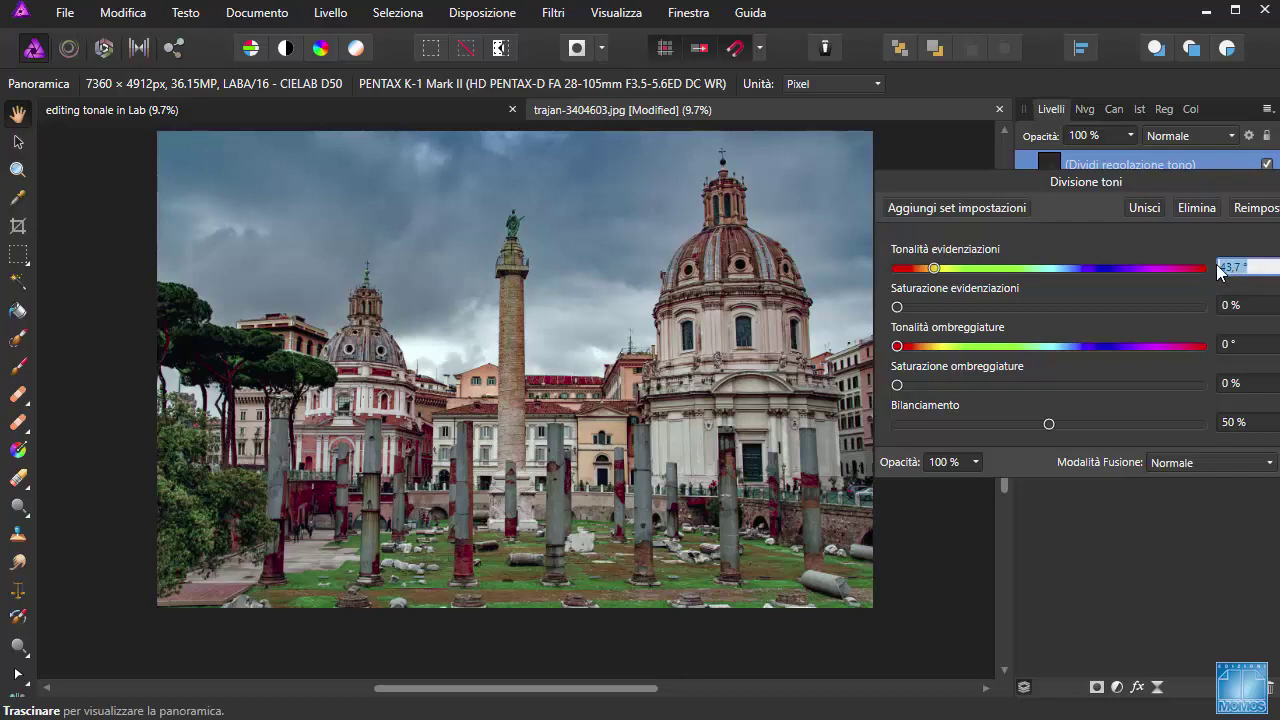
{"action": "type", "text": "41"}
{"action": "mouse_move", "coordinate": [898, 307]}
{"action": "left_mouse_down"}
{"action": "mouse_move", "coordinate": [1123, 345]}
{"action": "mouse_move", "coordinate": [1074, 341]}
{"action": "mouse_move", "coordinate": [1048, 313]}
{"action": "left_mouse_up"}
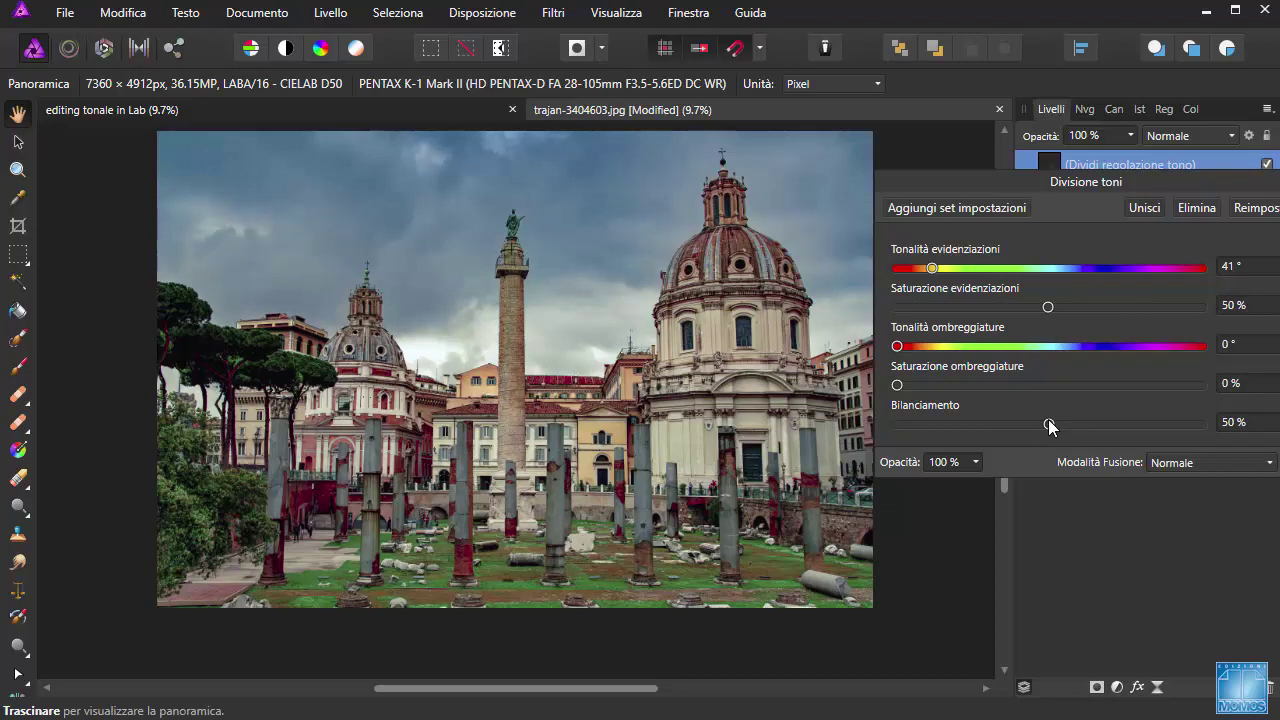
{"action": "mouse_move", "coordinate": [1048, 422]}
{"action": "left_mouse_down"}
{"action": "mouse_move", "coordinate": [1146, 422]}
{"action": "mouse_move", "coordinate": [904, 402]}
{"action": "mouse_move", "coordinate": [911, 421]}
{"action": "mouse_move", "coordinate": [1006, 430]}
{"action": "mouse_move", "coordinate": [937, 437]}
{"action": "mouse_move", "coordinate": [956, 437]}
{"action": "left_mouse_up"}
{"action": "mouse_move", "coordinate": [965, 416]}
{"action": "left_mouse_down"}
{"action": "mouse_move", "coordinate": [1158, 443]}
{"action": "mouse_move", "coordinate": [1148, 428]}
{"action": "mouse_move", "coordinate": [1169, 423]}
{"action": "left_mouse_up"}
{"action": "mouse_move", "coordinate": [1048, 307]}
{"action": "left_mouse_down"}
{"action": "mouse_move", "coordinate": [1198, 308]}
{"action": "mouse_move", "coordinate": [1166, 308]}
{"action": "left_mouse_up"}
{"action": "mouse_move", "coordinate": [1156, 424]}
{"action": "left_mouse_down"}
{"action": "mouse_move", "coordinate": [1120, 418]}
{"action": "mouse_move", "coordinate": [1163, 423]}
{"action": "mouse_move", "coordinate": [1133, 425]}
{"action": "left_mouse_up"}
{"action": "left_click_drag", "start_coordinate": [1167, 308], "coordinate": [1181, 308]}
{"action": "left_click_drag", "start_coordinate": [1133, 423], "coordinate": [1121, 424]}
{"action": "left_click", "coordinate": [1279, 182]}
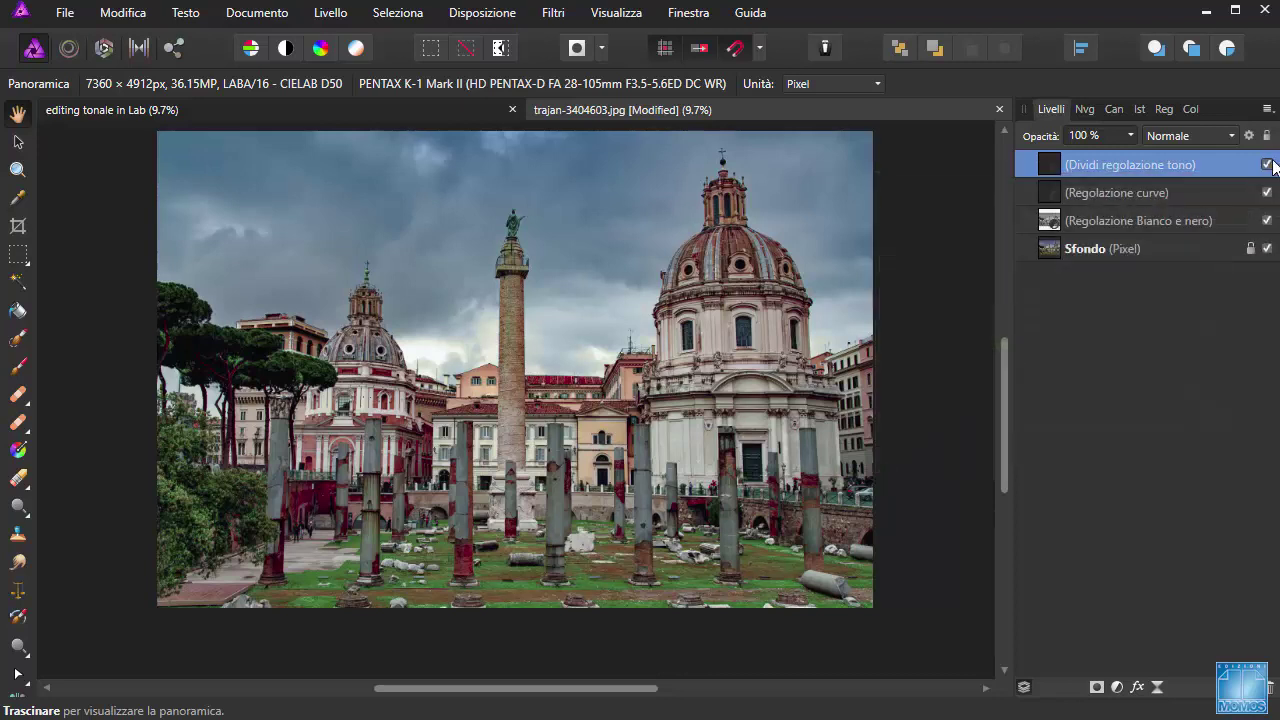
Toggle the Split Toning layer on and off to compare the warm tint
{"action": "left_click", "coordinate": [1268, 164]}
{"action": "left_click", "coordinate": [1268, 164]}
{"action": "left_click", "coordinate": [1268, 164]}
Reopen the Split Toning settings and lower Bilanciamento to 69%
{"action": "double_click", "coordinate": [1132, 160]}
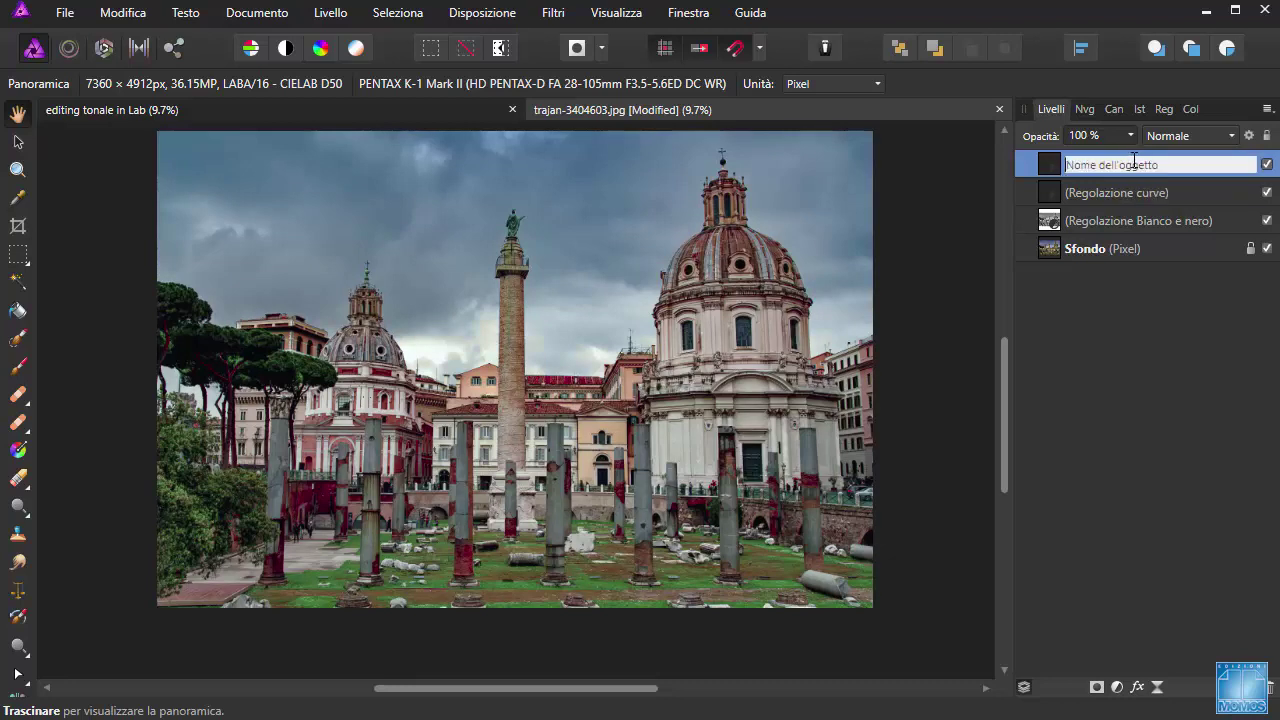
{"action": "double_click", "coordinate": [1048, 160]}
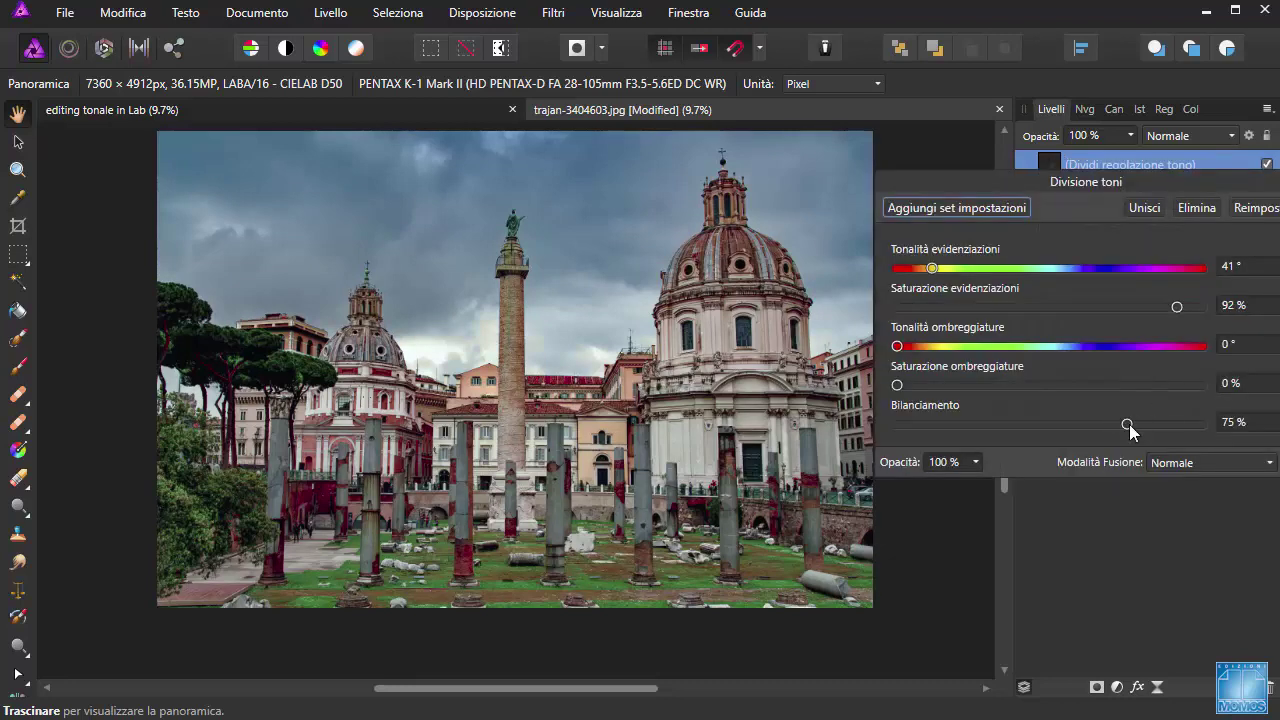
{"action": "left_click_drag", "start_coordinate": [1127, 424], "coordinate": [1105, 423]}
{"action": "key", "text": "Return"}
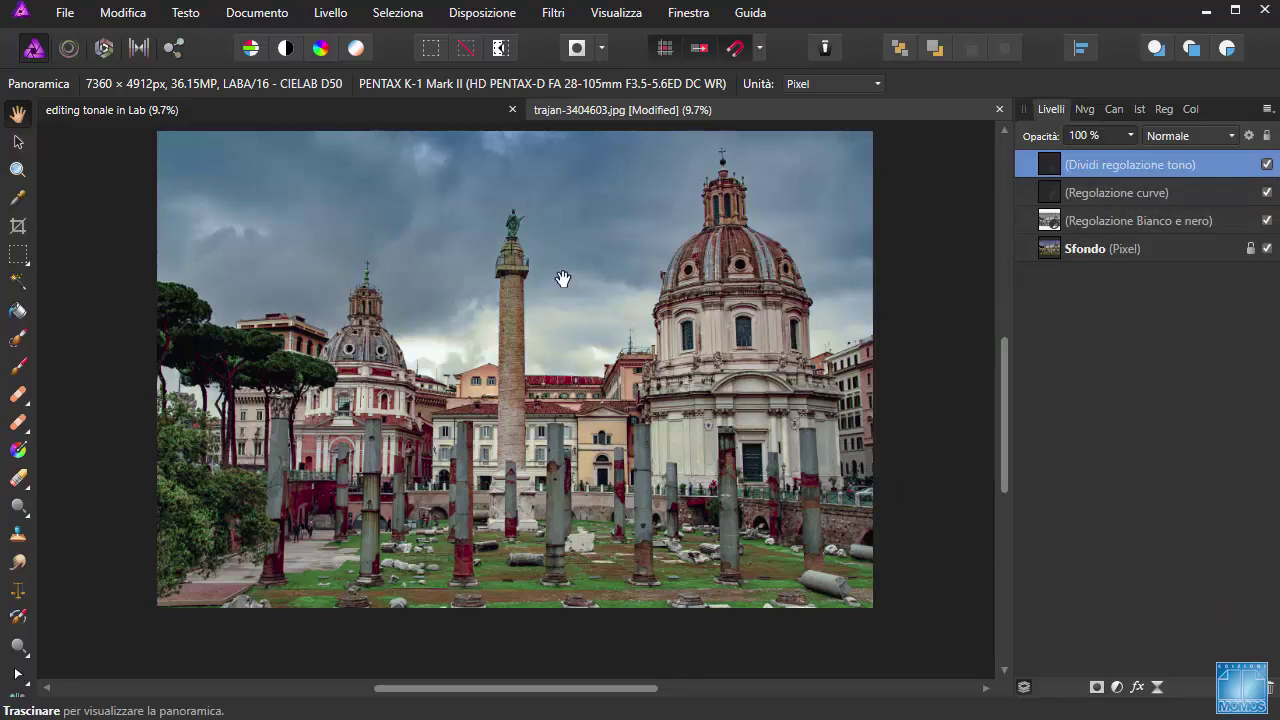
Add a new Curves adjustment layer set to the Luminosità channel
{"action": "left_click", "coordinate": [1117, 688]}
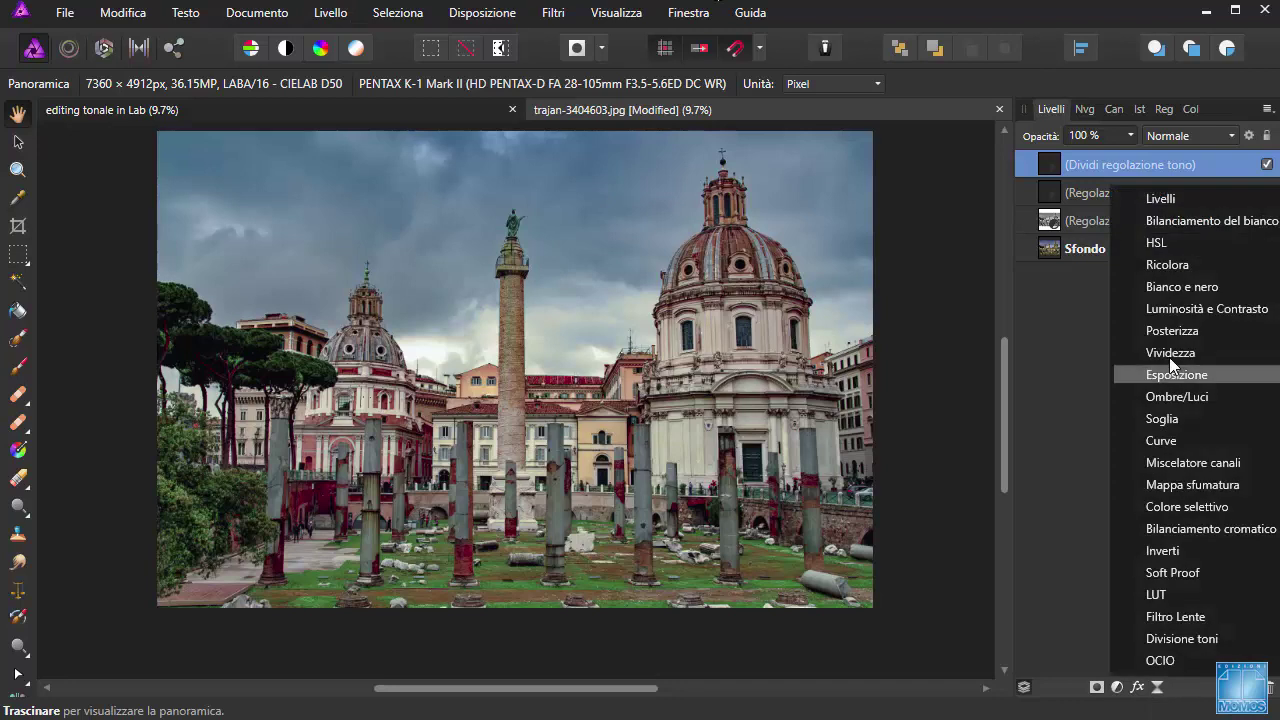
{"action": "left_click", "coordinate": [1162, 442]}
{"action": "left_click_drag", "start_coordinate": [781, 148], "coordinate": [1058, 96]}
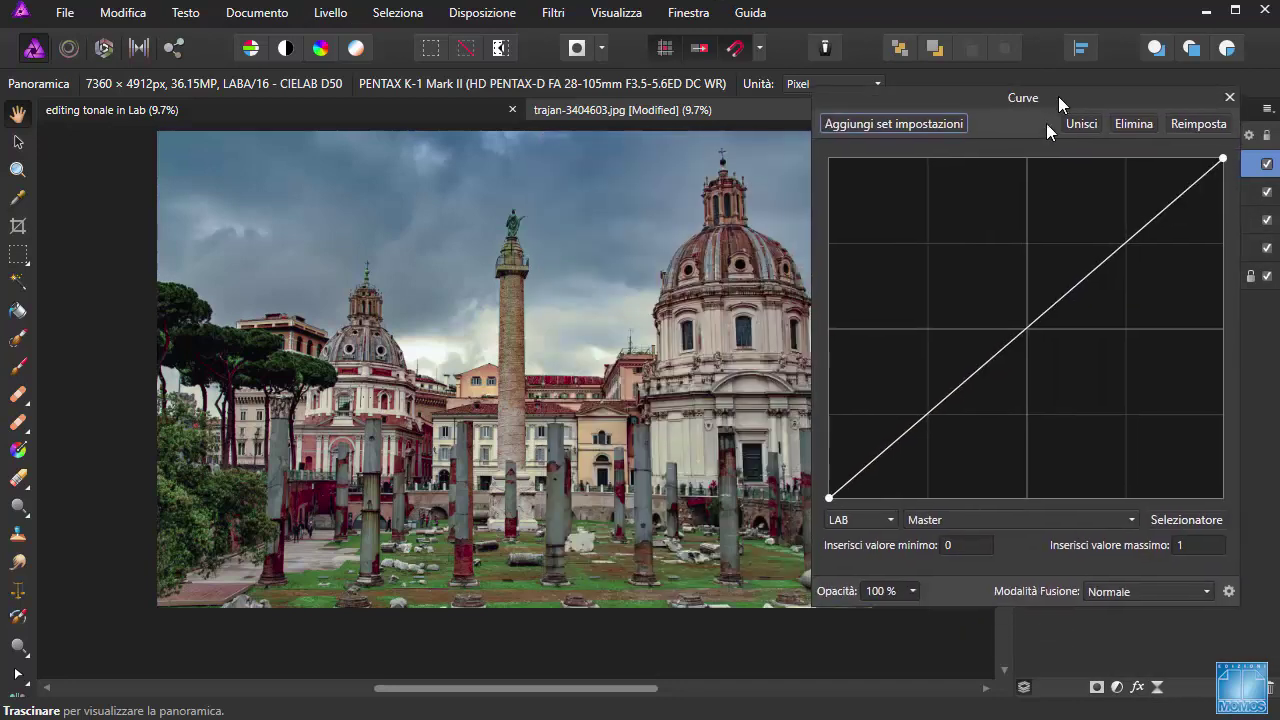
{"action": "left_click", "coordinate": [981, 522]}
{"action": "left_click", "coordinate": [963, 567]}
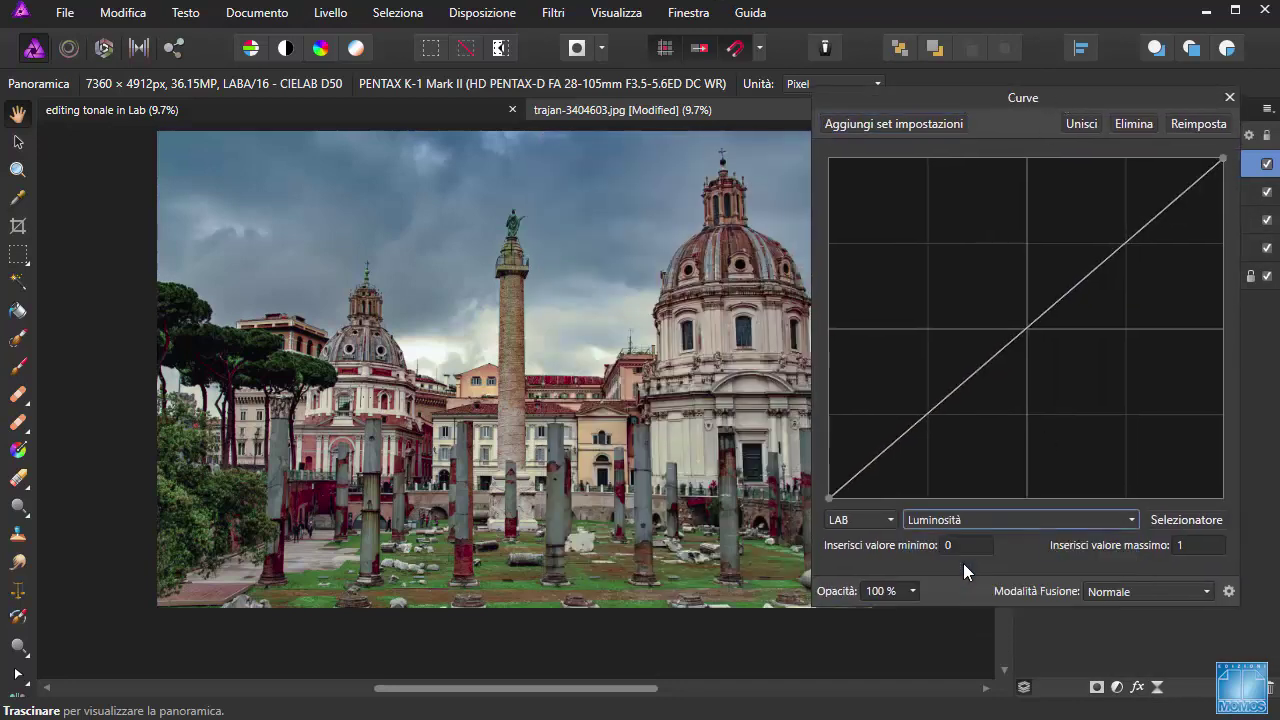
Build a gentle S-curve from tones picked on the photo, then hide the layer to compare
{"action": "left_click", "coordinate": [1187, 521]}
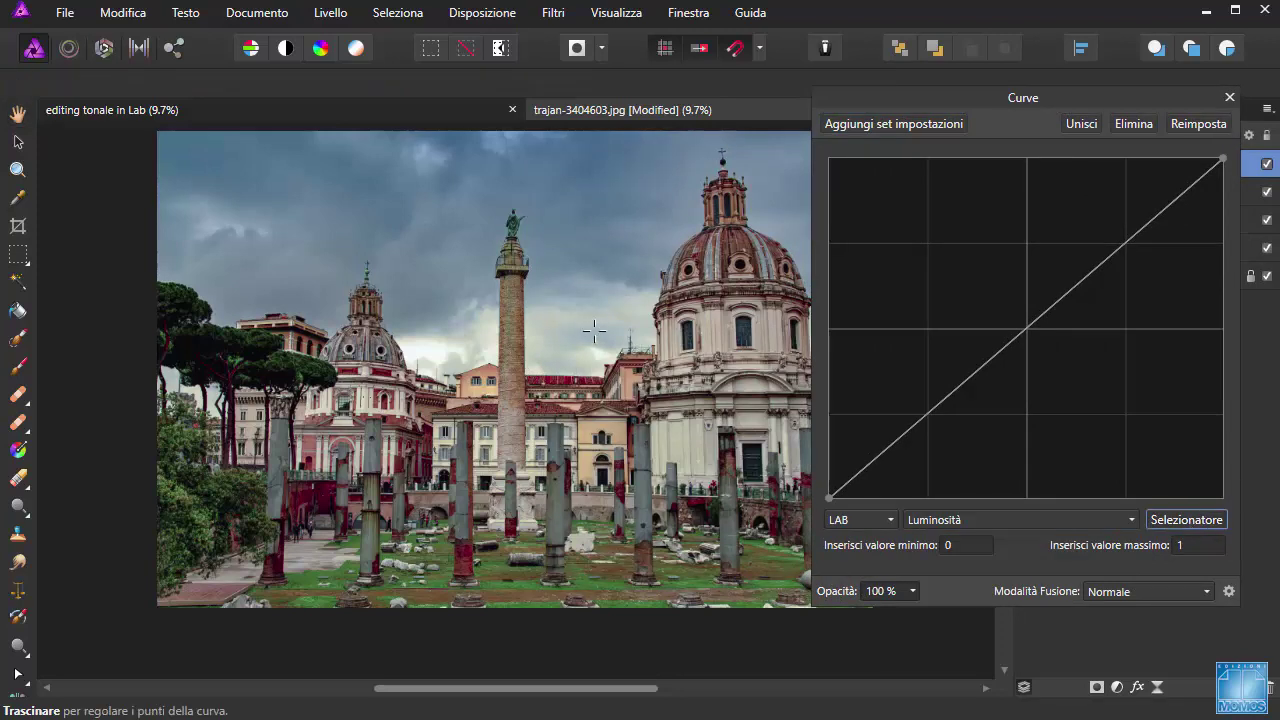
{"action": "left_click_drag", "start_coordinate": [594, 336], "coordinate": [591, 313]}
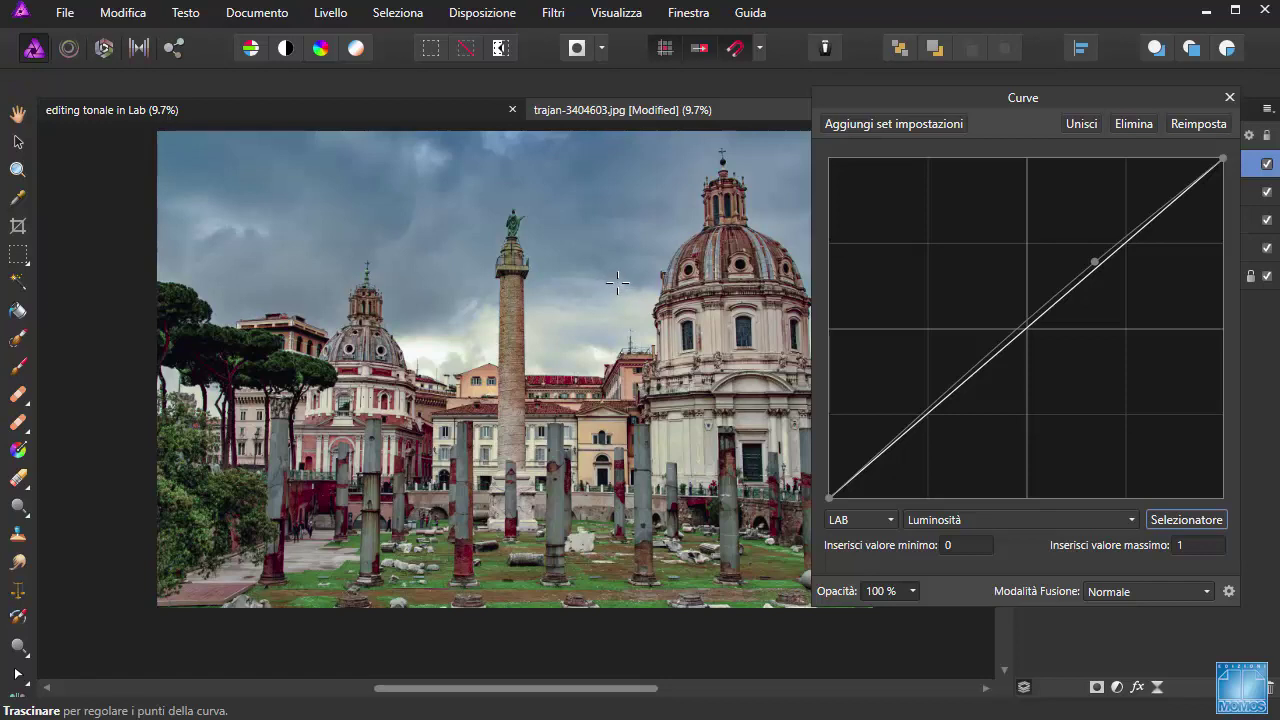
{"action": "left_click_drag", "start_coordinate": [437, 277], "coordinate": [440, 282]}
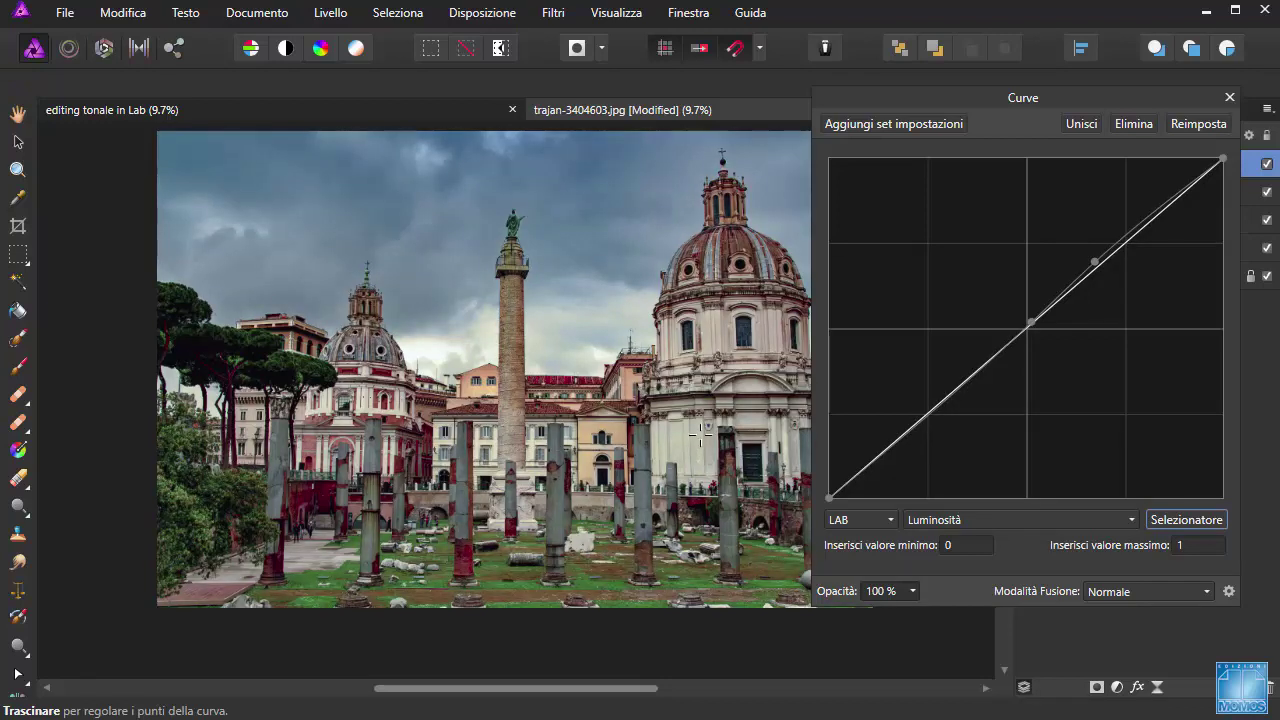
{"action": "left_click_drag", "start_coordinate": [700, 430], "coordinate": [701, 427]}
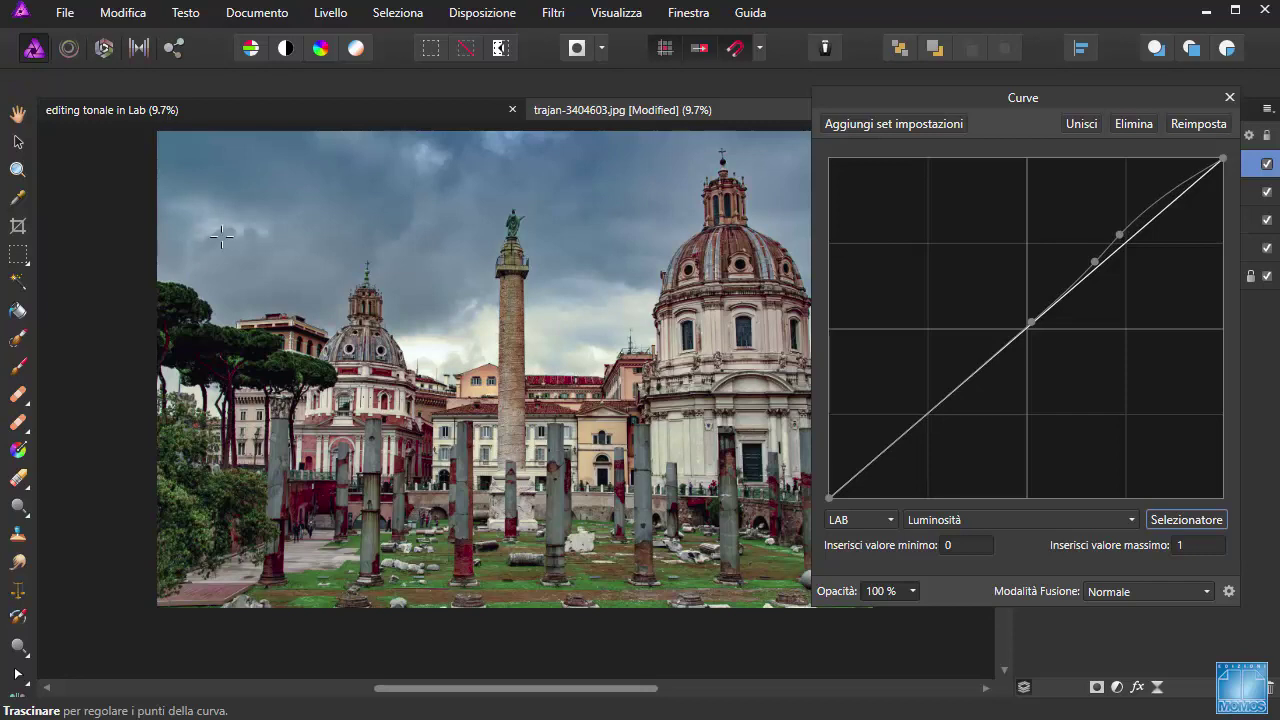
{"action": "left_click", "coordinate": [251, 170]}
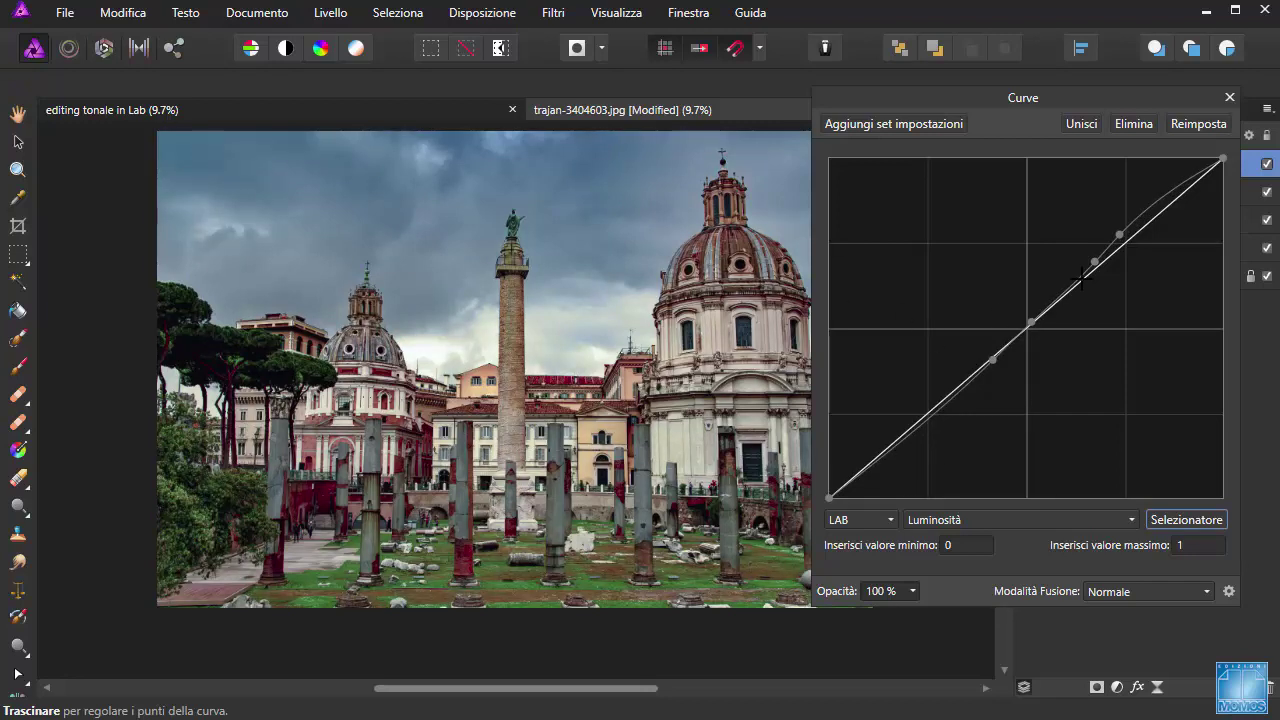
{"action": "left_click", "coordinate": [1230, 97]}
{"action": "left_click", "coordinate": [1267, 164]}
Toggle the top curves adjustment off and on to compare its effect, leaving it visible
{"action": "left_click", "coordinate": [1267, 164]}
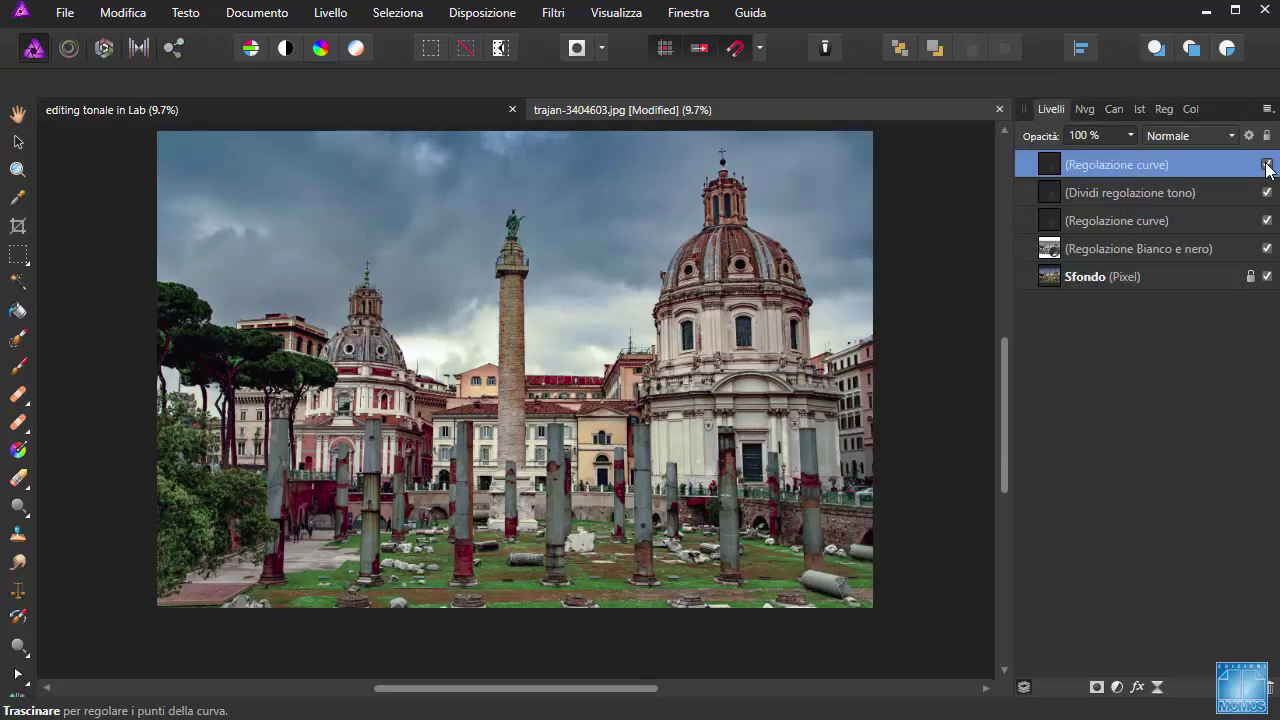
{"action": "left_click", "coordinate": [1267, 164]}
{"action": "left_click", "coordinate": [1267, 164]}
{"action": "left_click", "coordinate": [1267, 164]}
{"action": "left_click", "coordinate": [1267, 164]}
Set black-and-white mix: red 184%, yellow 134%, green 83%, cyan 89%, blue 81%, then close
{"action": "double_click", "coordinate": [1055, 247]}
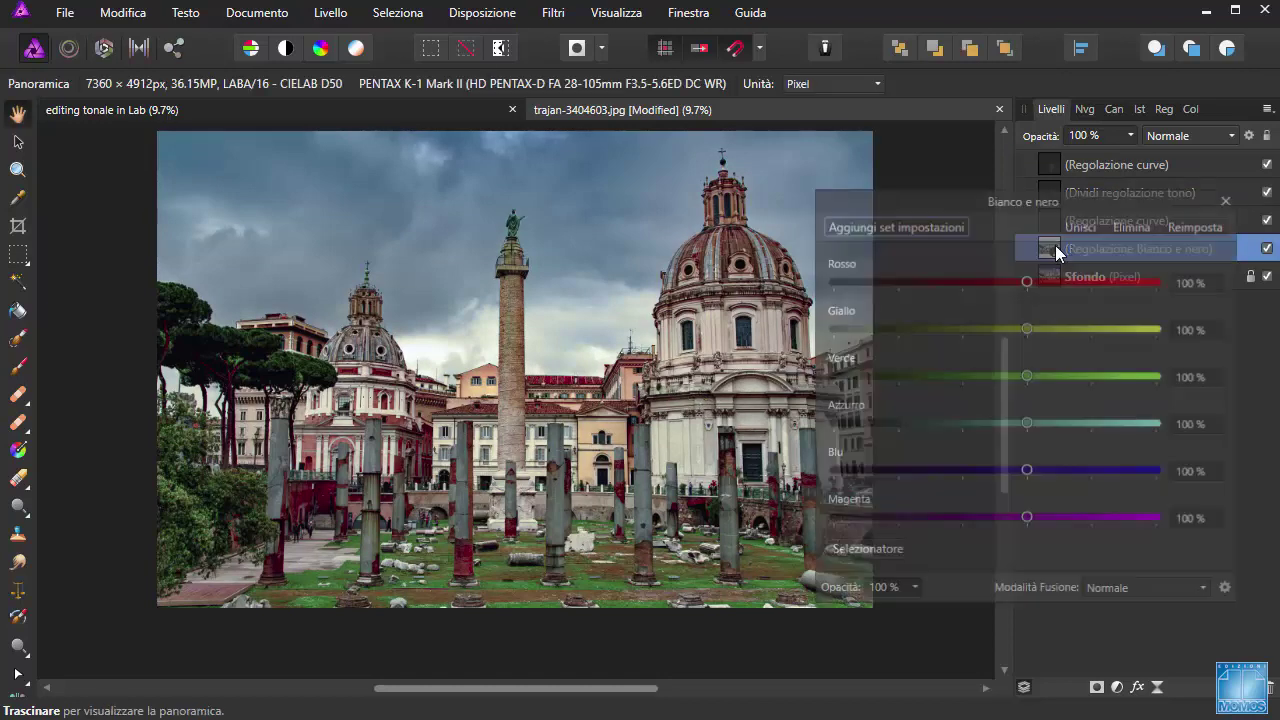
{"action": "left_click_drag", "start_coordinate": [1015, 198], "coordinate": [1082, 175]}
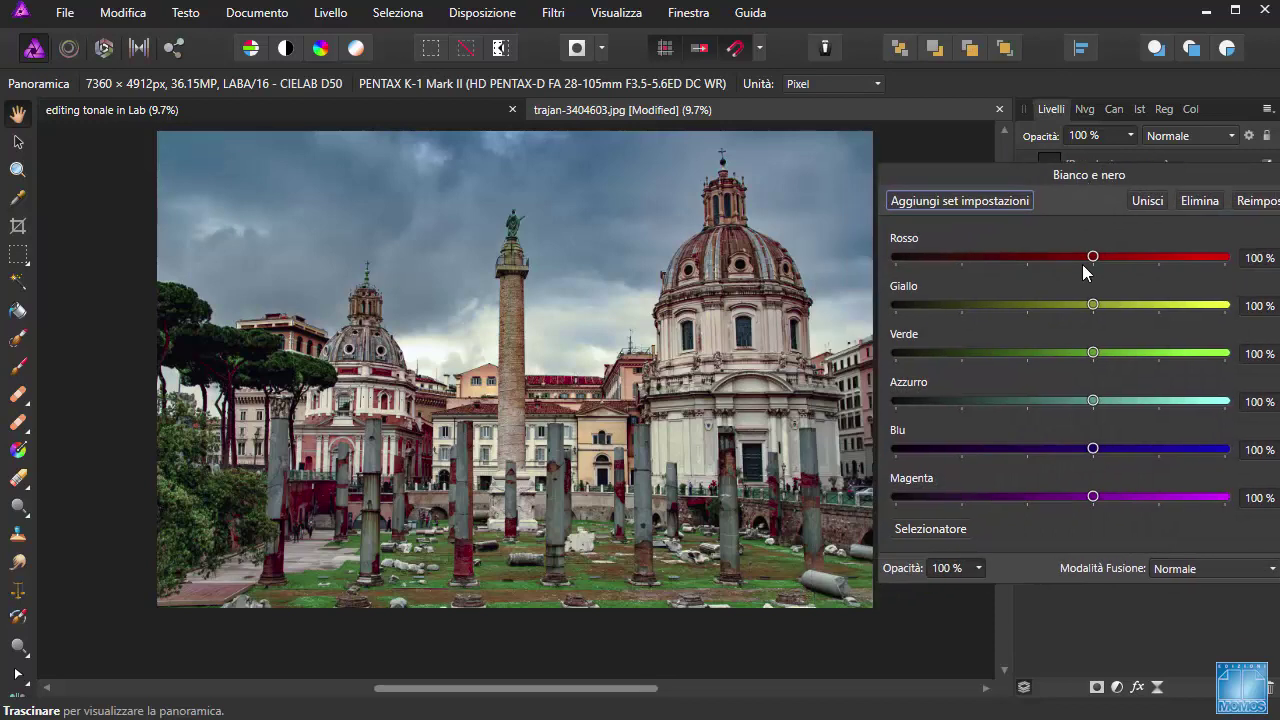
{"action": "mouse_move", "coordinate": [1093, 256]}
{"action": "left_mouse_down"}
{"action": "mouse_move", "coordinate": [1194, 258]}
{"action": "mouse_move", "coordinate": [1015, 256]}
{"action": "mouse_move", "coordinate": [1142, 263]}
{"action": "left_mouse_up"}
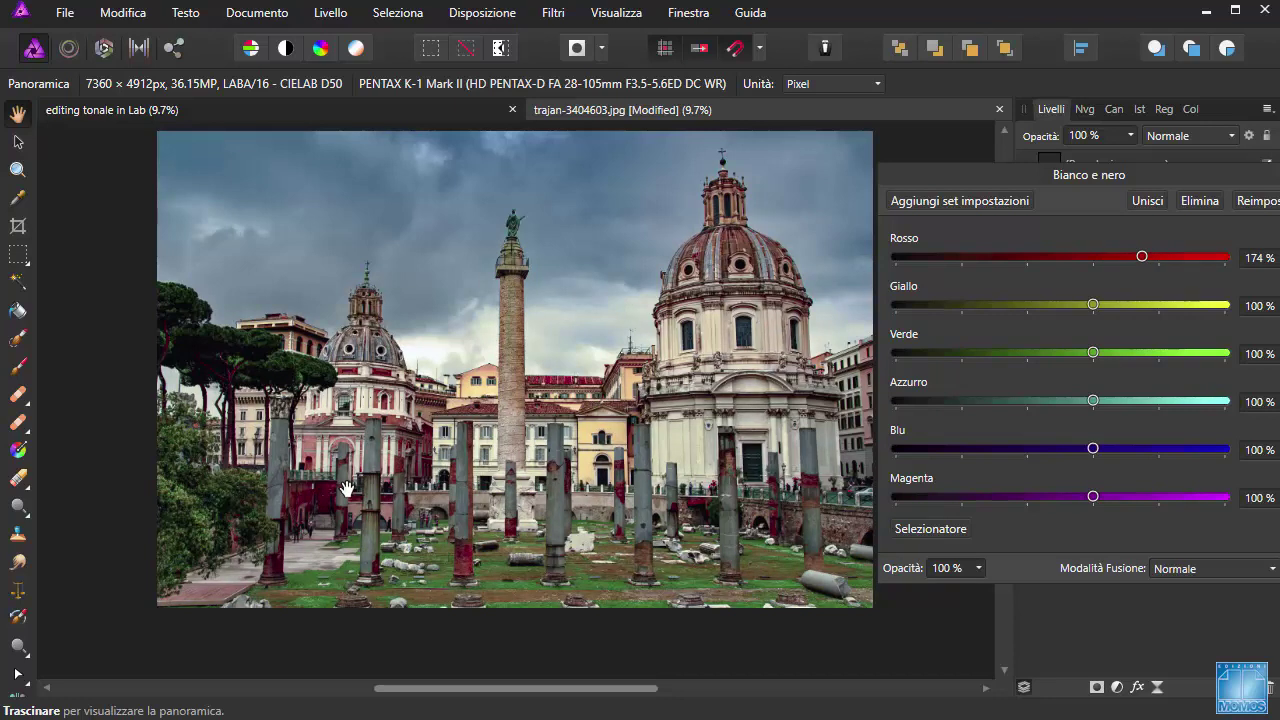
{"action": "mouse_move", "coordinate": [1145, 262]}
{"action": "left_mouse_down"}
{"action": "mouse_move", "coordinate": [1125, 272]}
{"action": "mouse_move", "coordinate": [1122, 305]}
{"action": "left_mouse_up"}
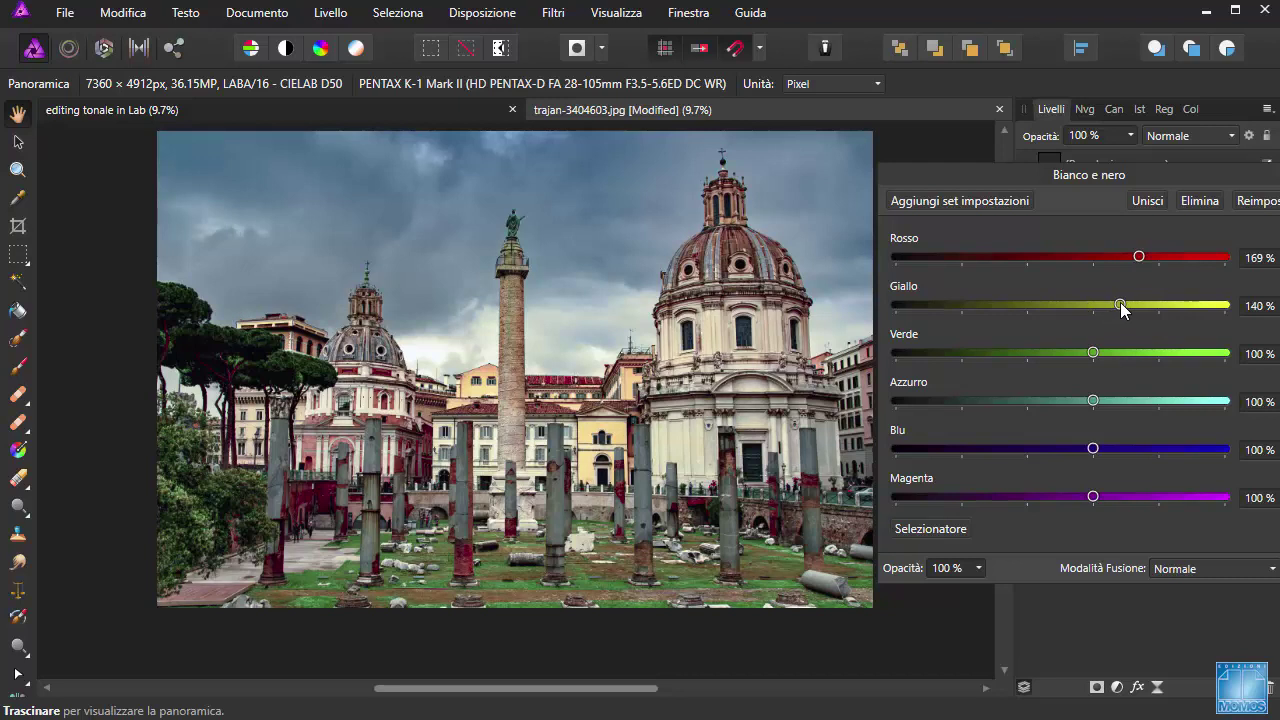
{"action": "left_click_drag", "start_coordinate": [1120, 302], "coordinate": [1116, 302]}
{"action": "mouse_move", "coordinate": [1093, 401]}
{"action": "left_mouse_down"}
{"action": "mouse_move", "coordinate": [1066, 401]}
{"action": "mouse_move", "coordinate": [1109, 401]}
{"action": "mouse_move", "coordinate": [1087, 400]}
{"action": "left_mouse_up"}
{"action": "left_click_drag", "start_coordinate": [1087, 450], "coordinate": [1083, 454]}
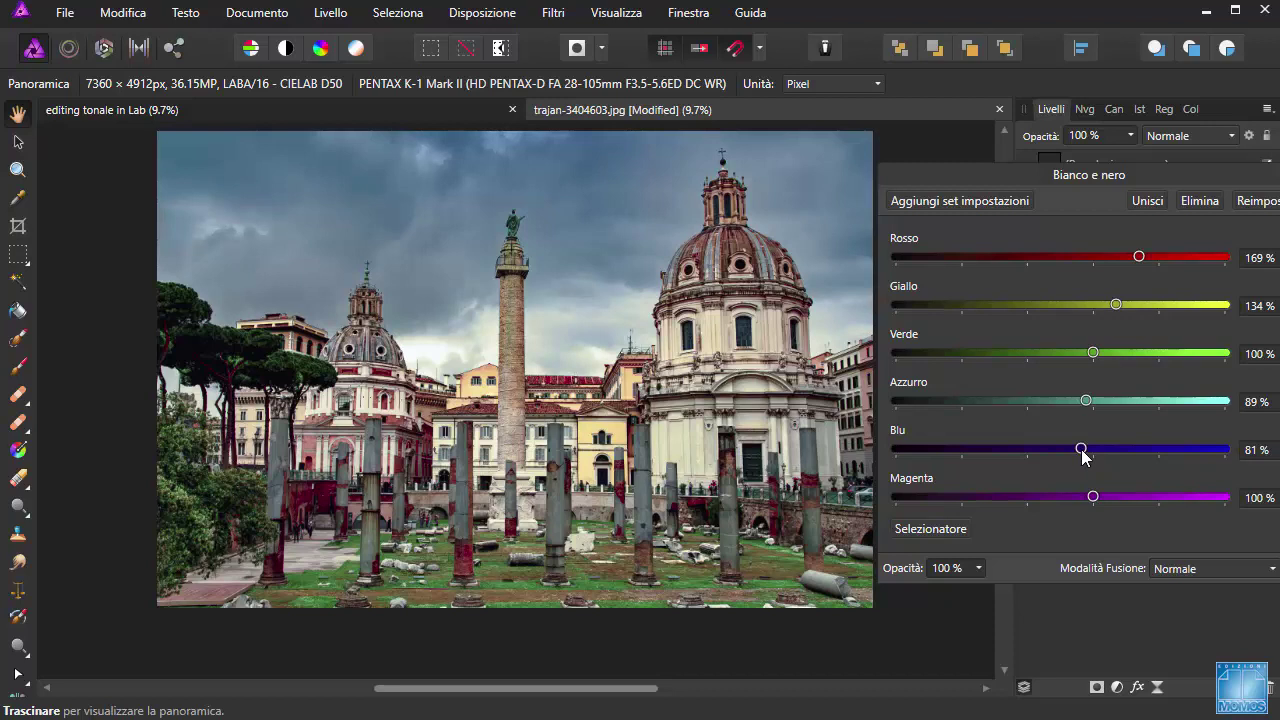
{"action": "mouse_move", "coordinate": [1096, 350]}
{"action": "left_mouse_down"}
{"action": "mouse_move", "coordinate": [1121, 350]}
{"action": "mouse_move", "coordinate": [1059, 350]}
{"action": "mouse_move", "coordinate": [1129, 360]}
{"action": "mouse_move", "coordinate": [1075, 354]}
{"action": "mouse_move", "coordinate": [1084, 361]}
{"action": "left_mouse_up"}
{"action": "mouse_move", "coordinate": [1149, 252]}
{"action": "left_mouse_down"}
{"action": "mouse_move", "coordinate": [1122, 243]}
{"action": "mouse_move", "coordinate": [1149, 243]}
{"action": "left_mouse_up"}
{"action": "key", "text": "Escape"}
Compare the black-and-white layer off and on, then select the top curves layer and open the Layer menu
{"action": "left_click", "coordinate": [1266, 249]}
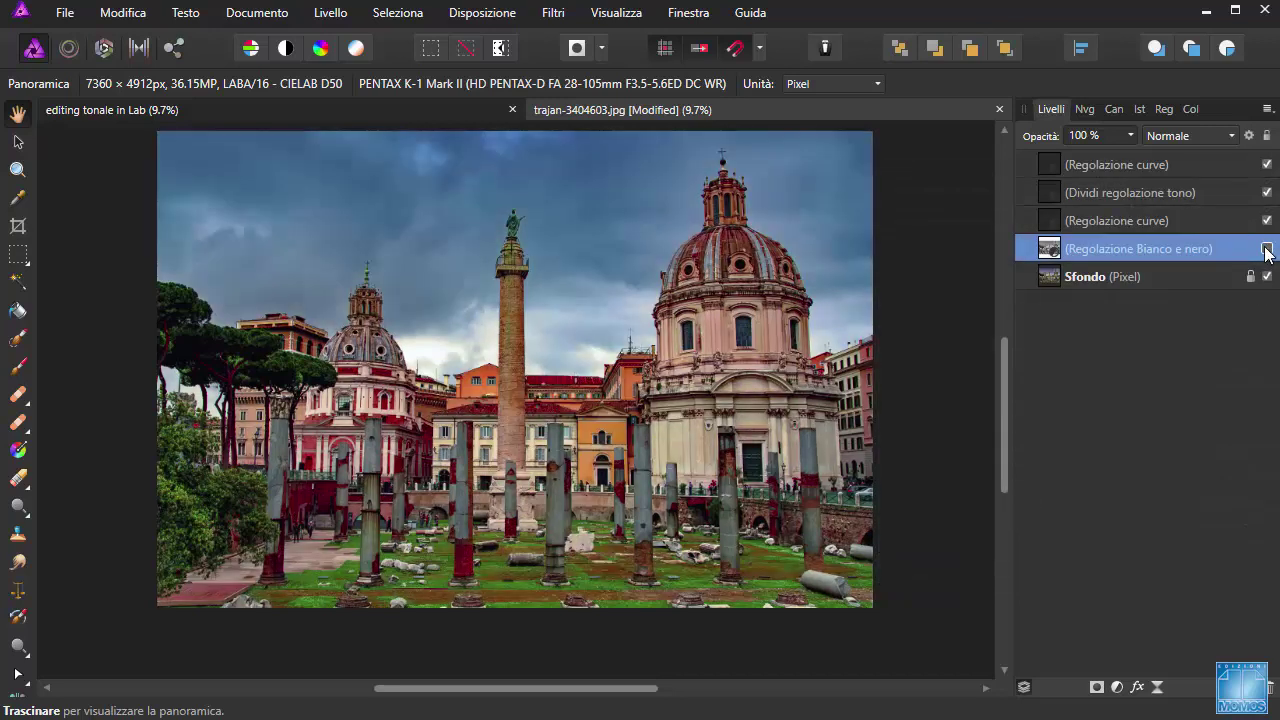
{"action": "left_click", "coordinate": [1266, 249]}
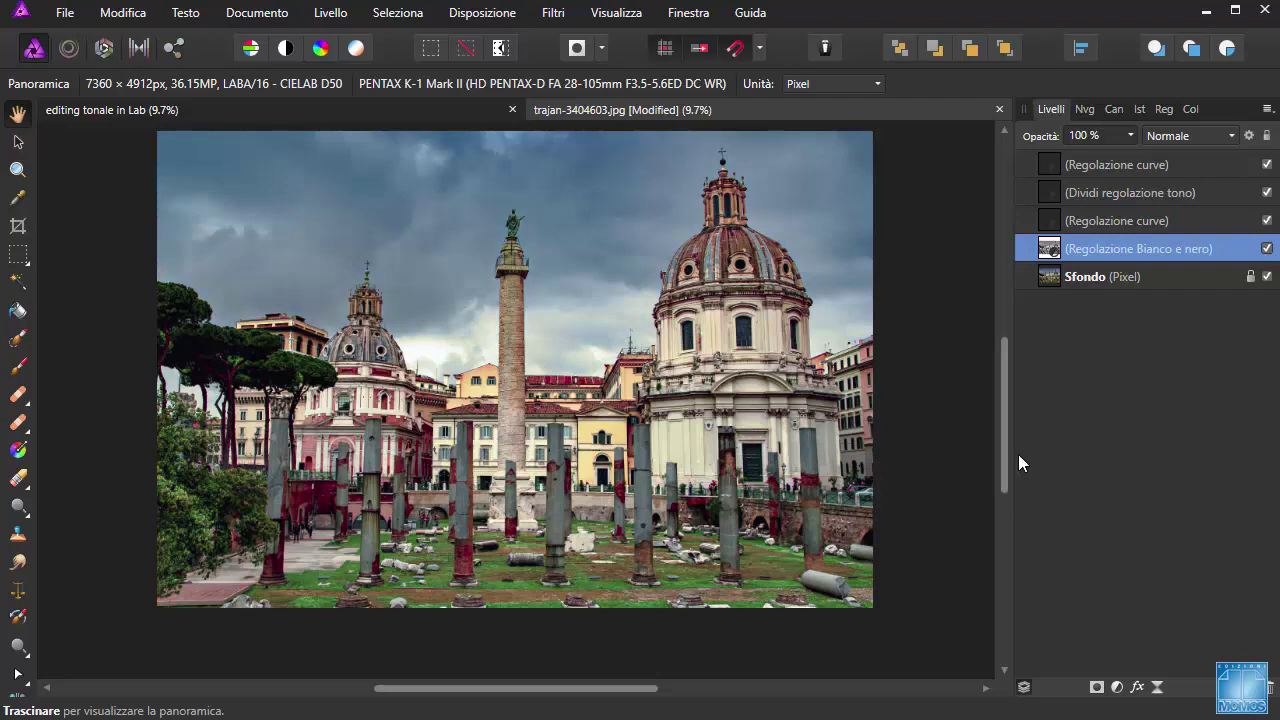
{"action": "left_click", "coordinate": [1184, 165]}
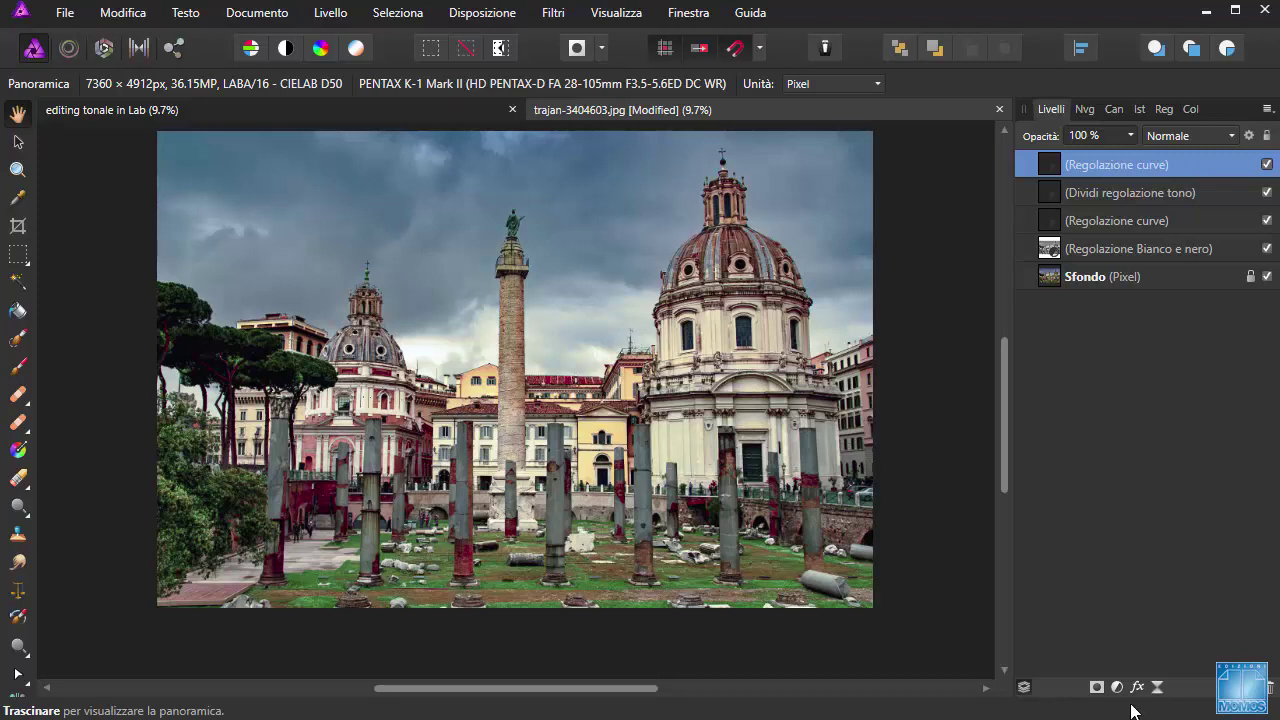
{"action": "left_click", "coordinate": [330, 12]}
{"action": "mouse_move", "coordinate": [381, 195]}
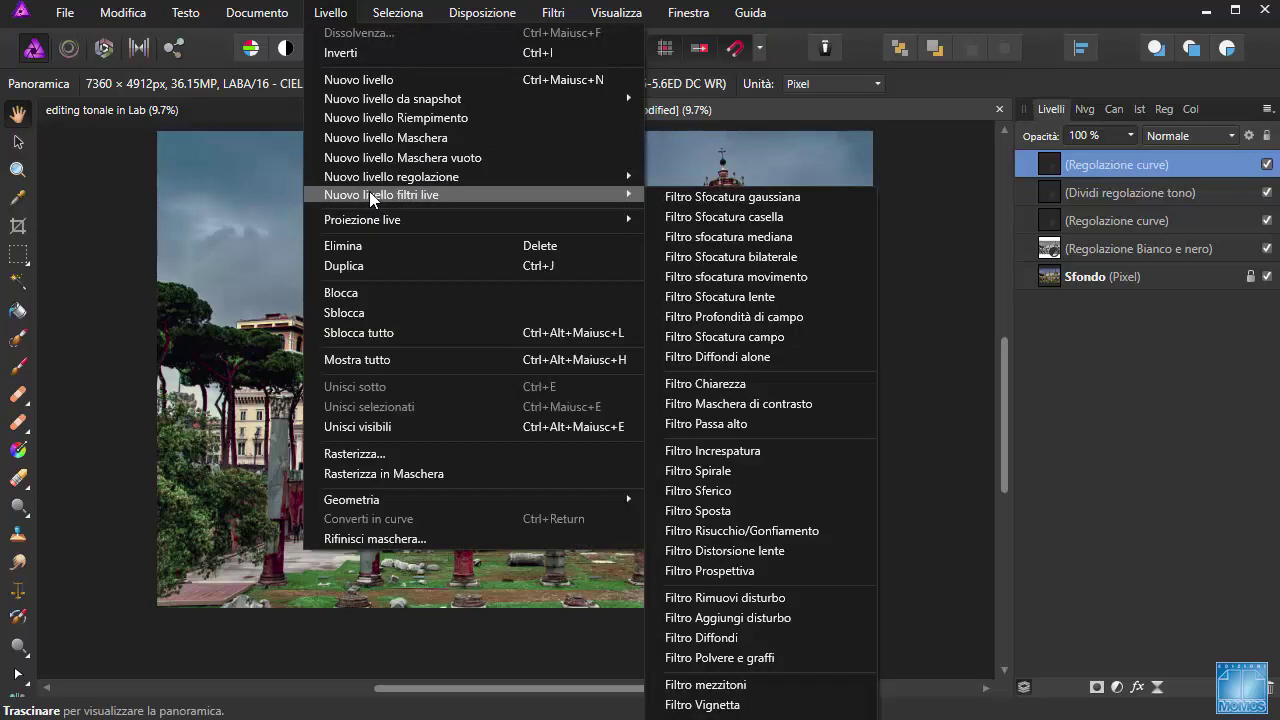
Add a Passa alto (High Pass) live filter layer and dismiss its settings
{"action": "left_click", "coordinate": [719, 424]}
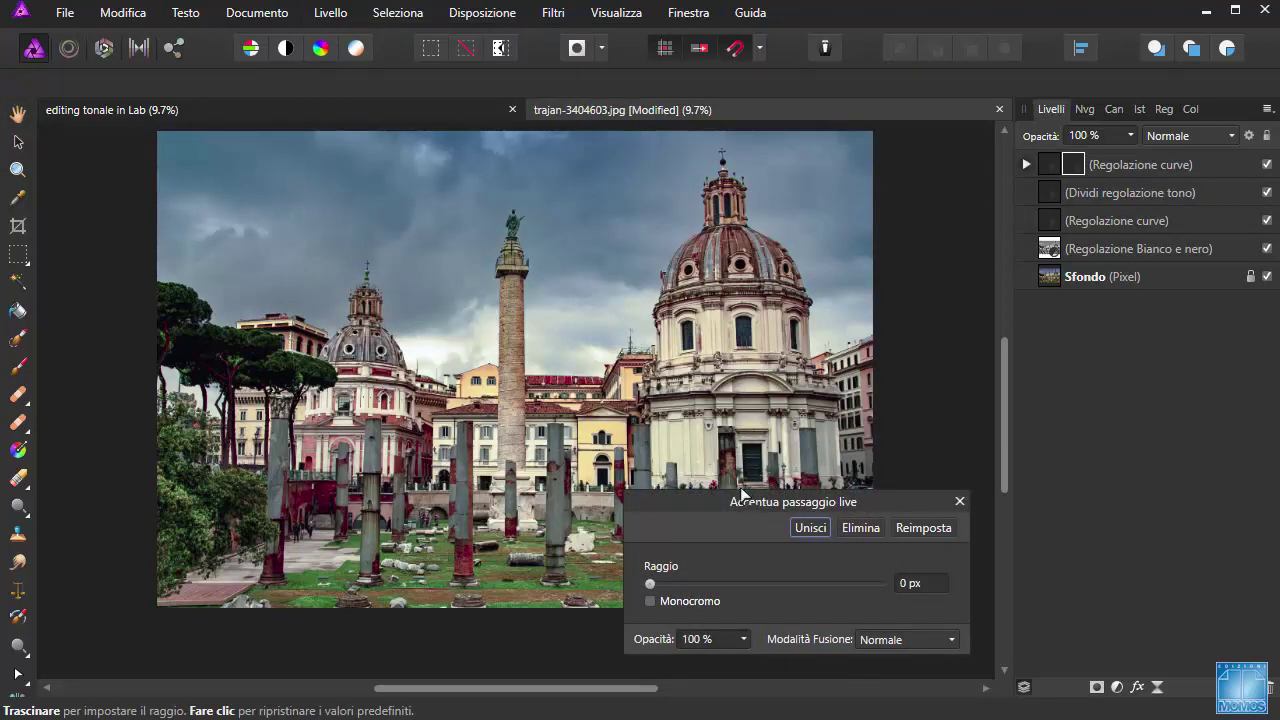
{"action": "left_click_drag", "start_coordinate": [754, 502], "coordinate": [1048, 404]}
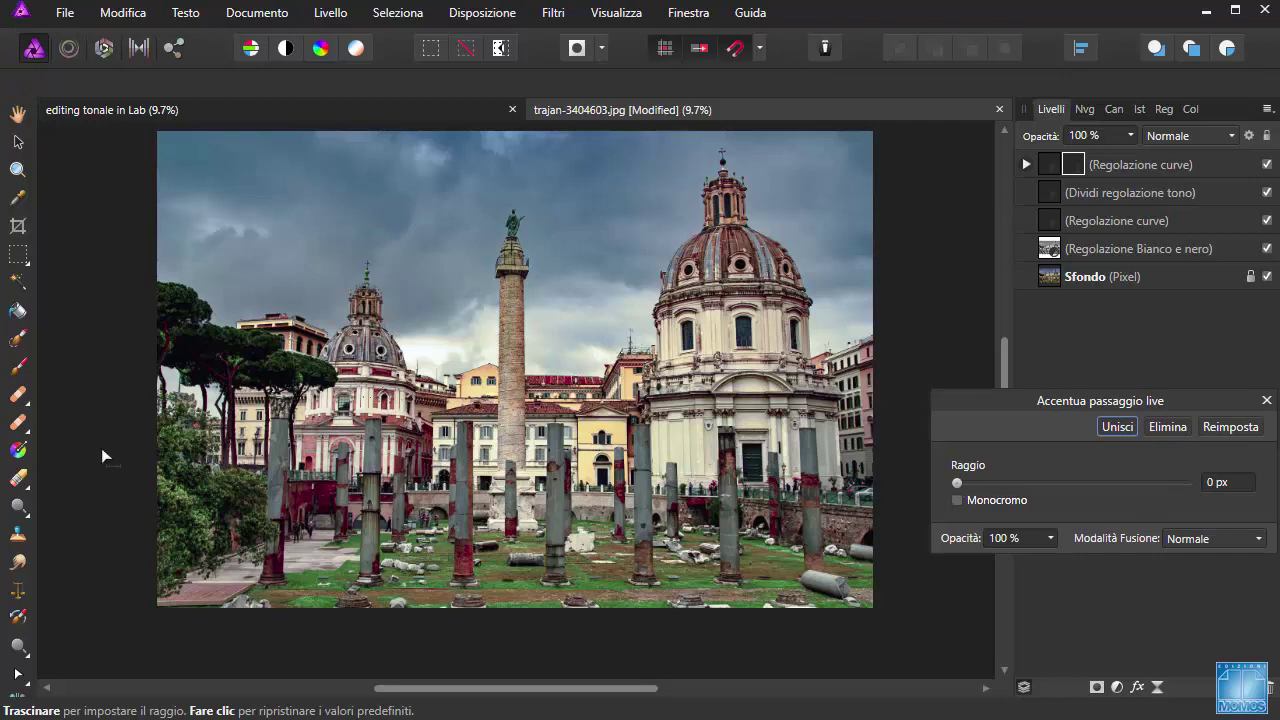
{"action": "left_click", "coordinate": [17, 170]}
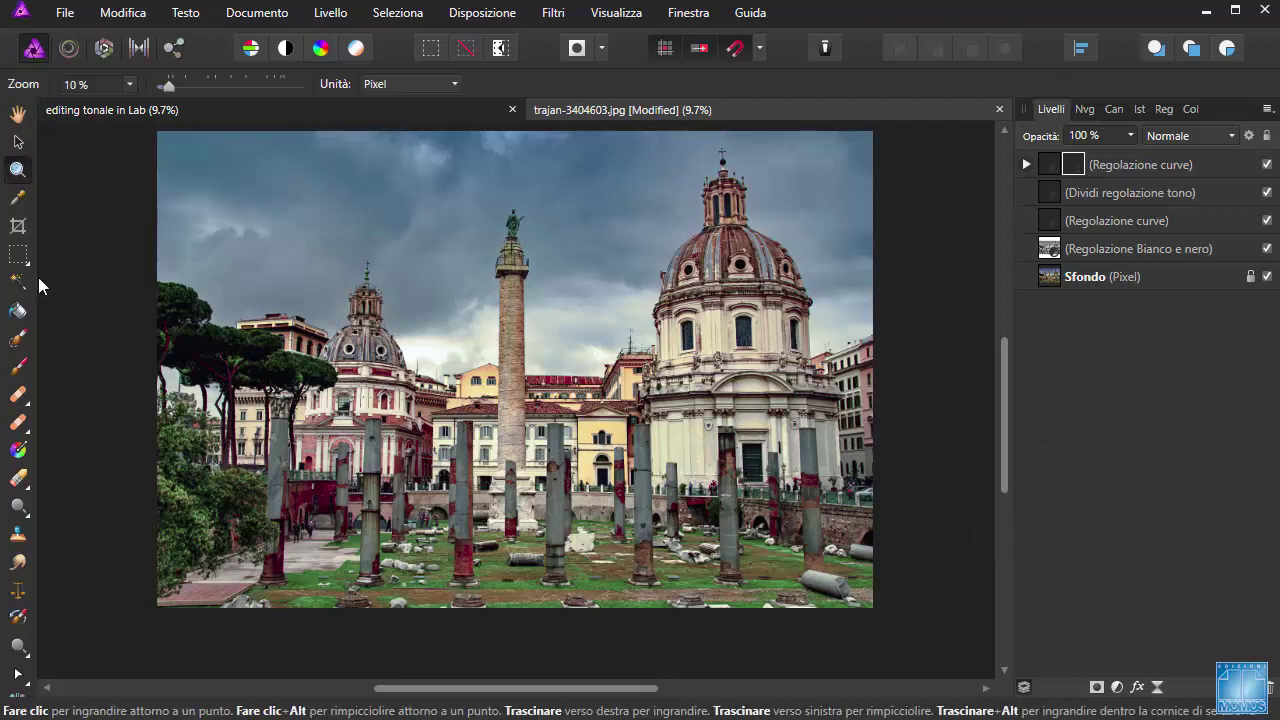
At 75% zoom, move the high-pass layer out of the curves layer to the top of the stack
{"action": "left_click", "coordinate": [128, 84]}
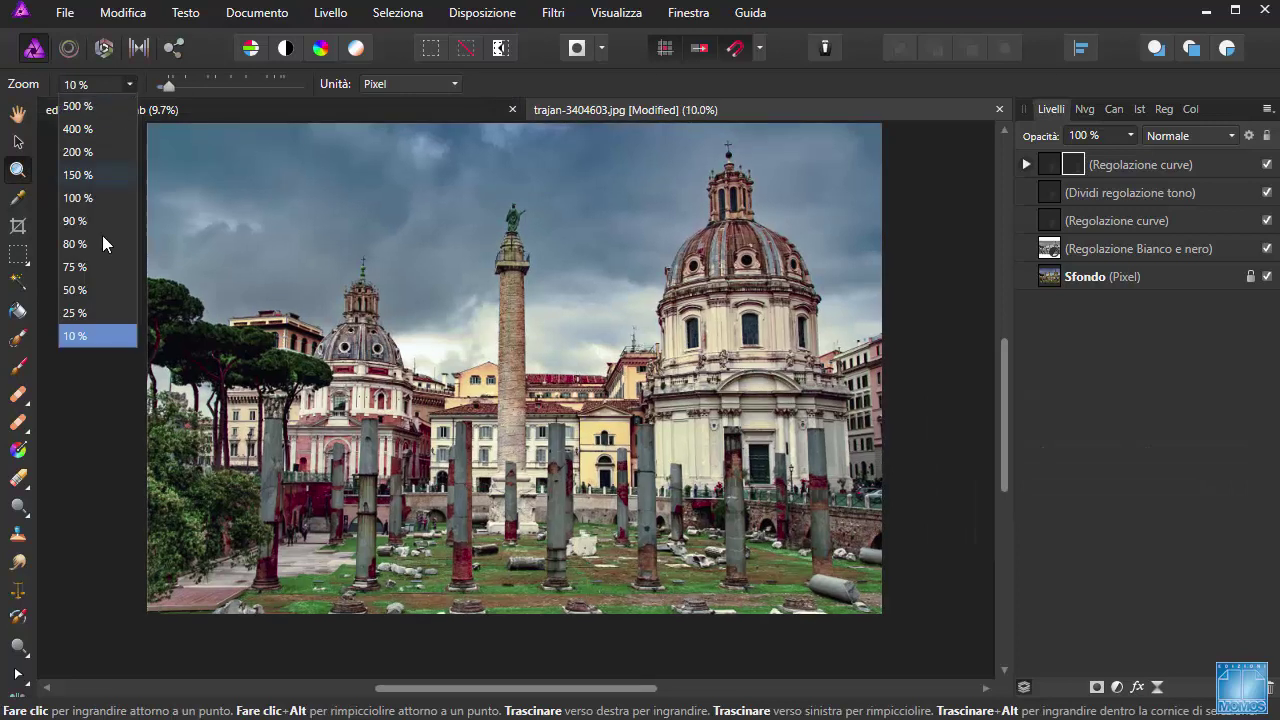
{"action": "left_click", "coordinate": [80, 266]}
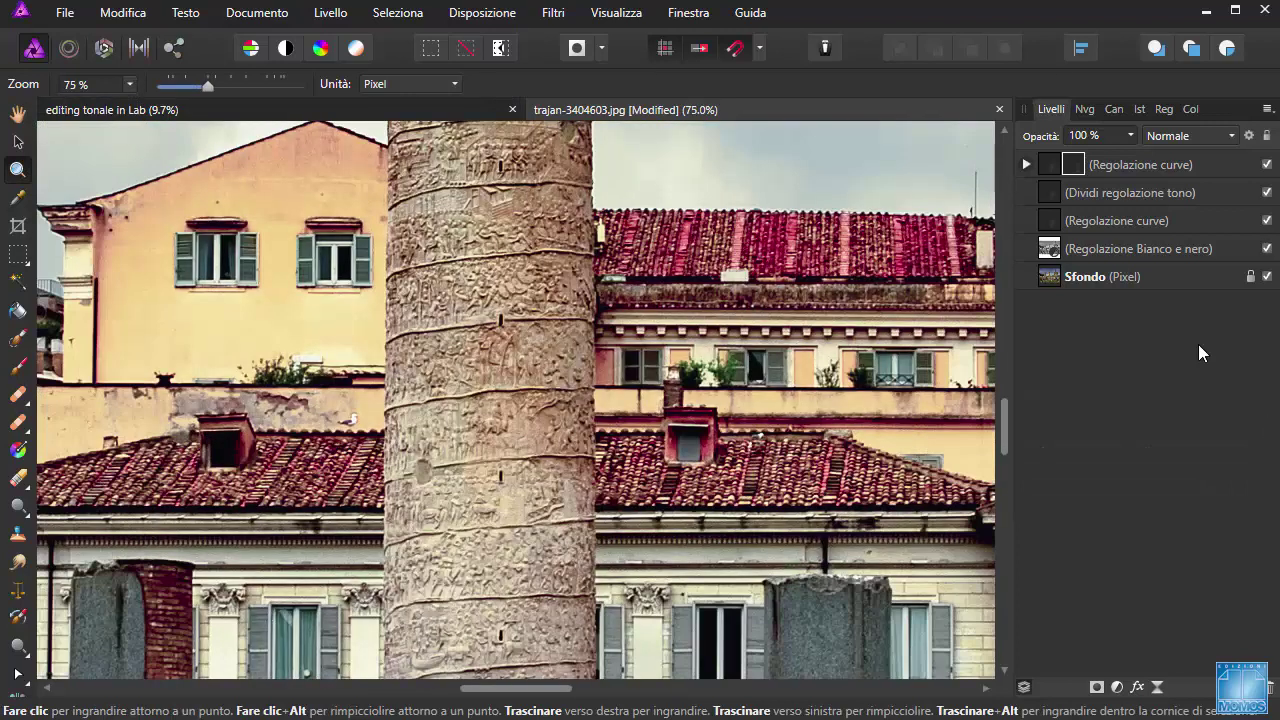
{"action": "left_click", "coordinate": [1026, 164]}
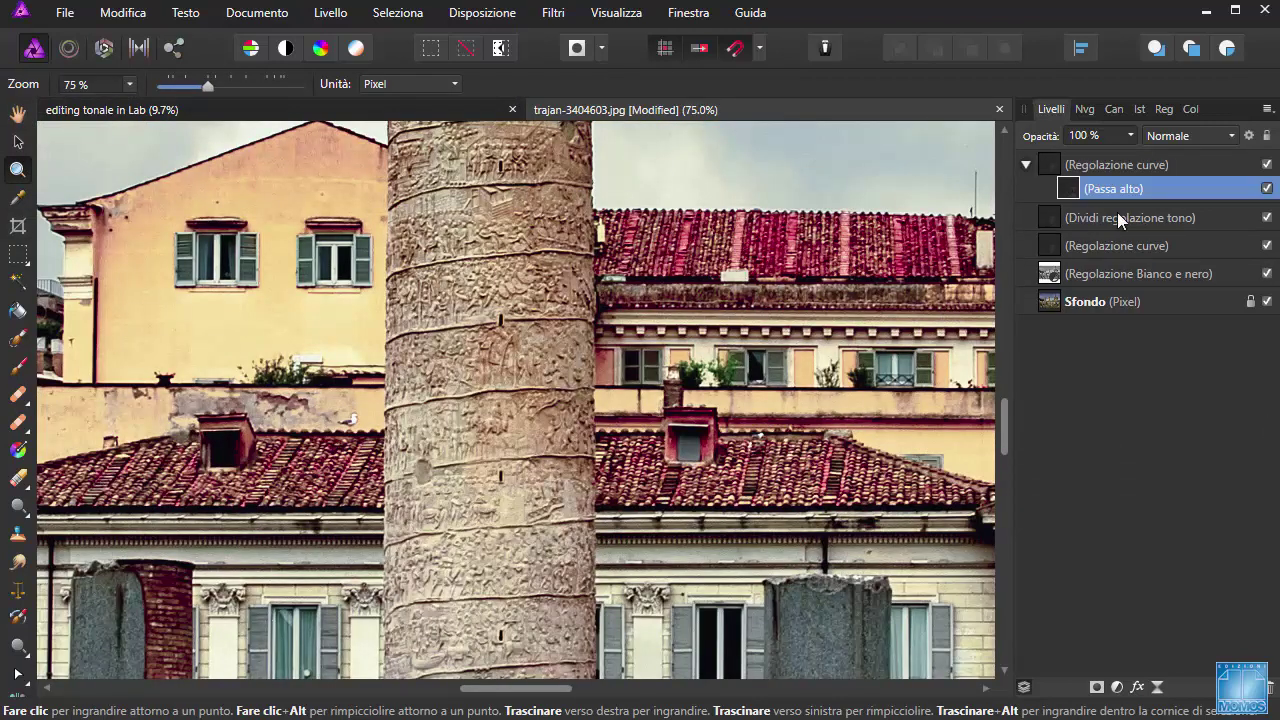
{"action": "left_click_drag", "start_coordinate": [1118, 214], "coordinate": [1057, 144]}
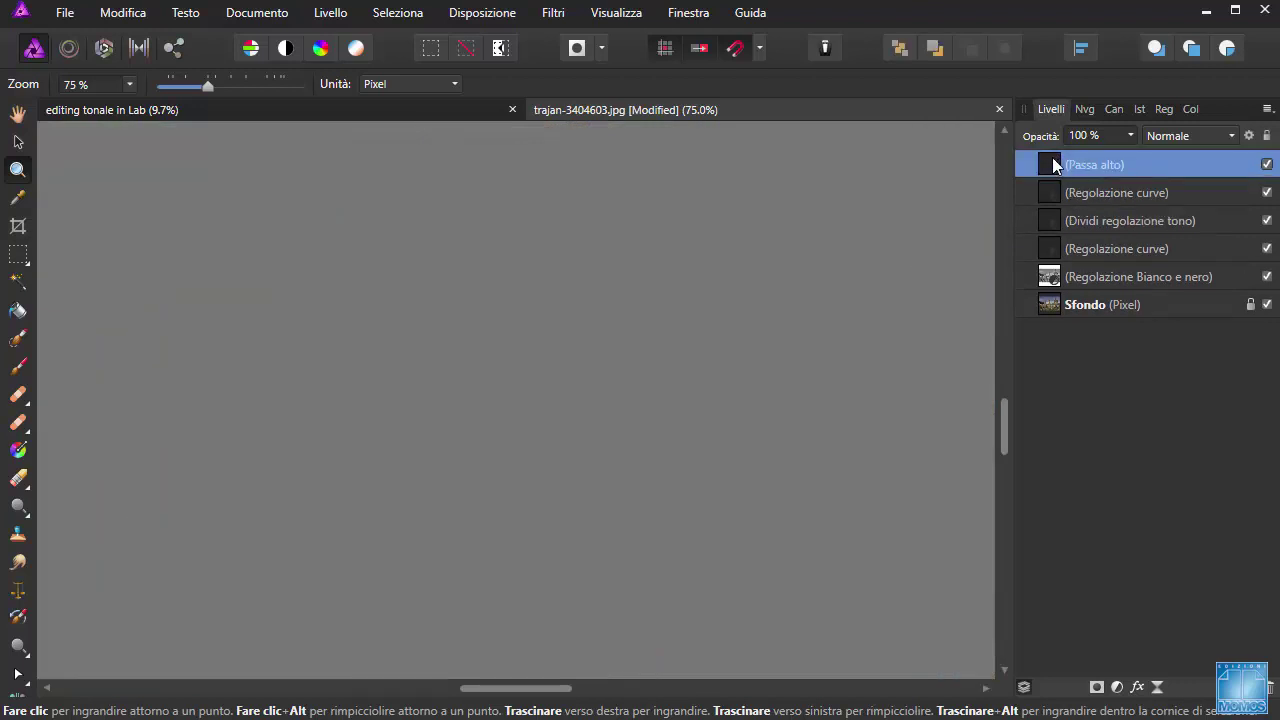
Set the high-pass layer's blend mode to Sovrapponi and give it a small radius
{"action": "left_click", "coordinate": [1182, 134]}
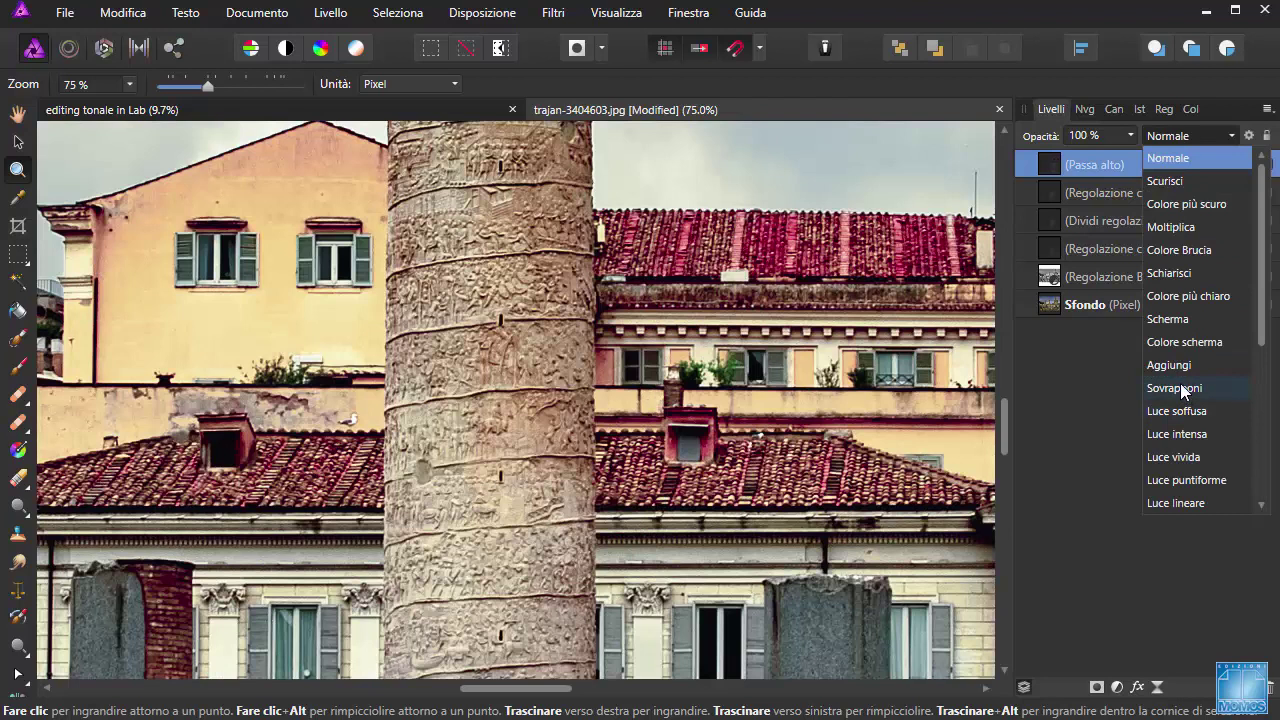
{"action": "left_click", "coordinate": [1176, 388]}
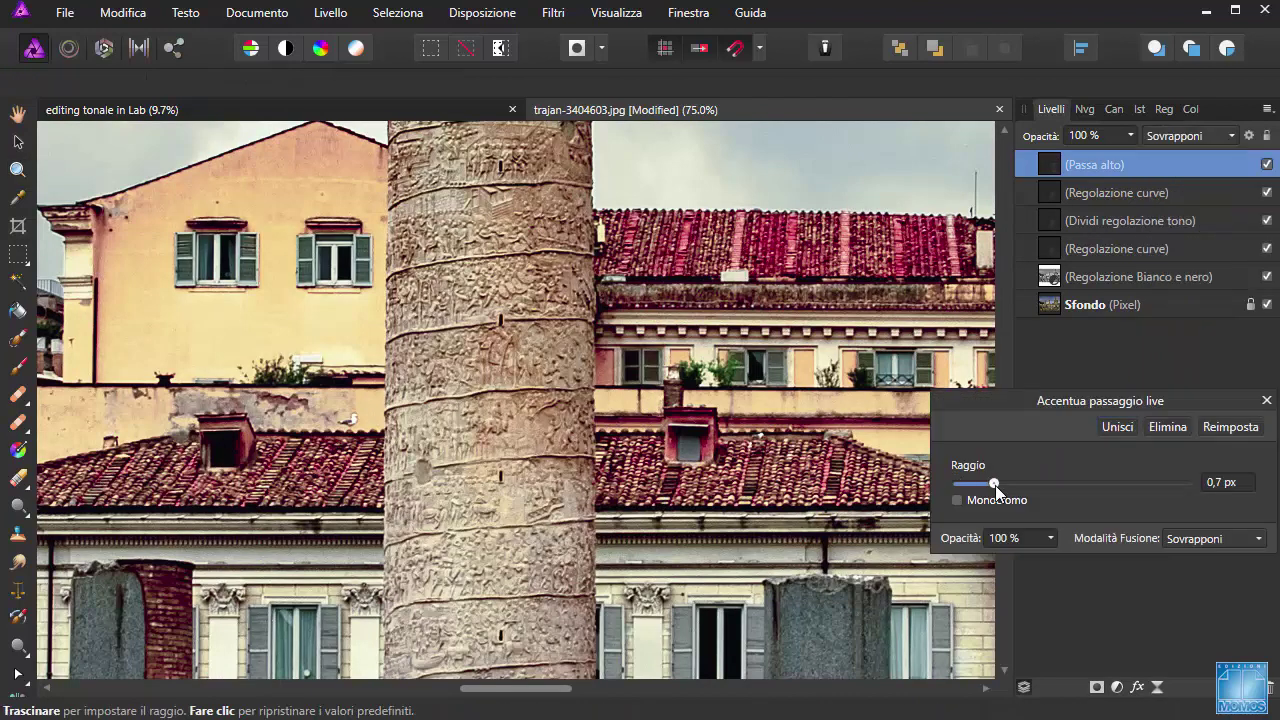
{"action": "left_click_drag", "start_coordinate": [995, 485], "coordinate": [1011, 487]}
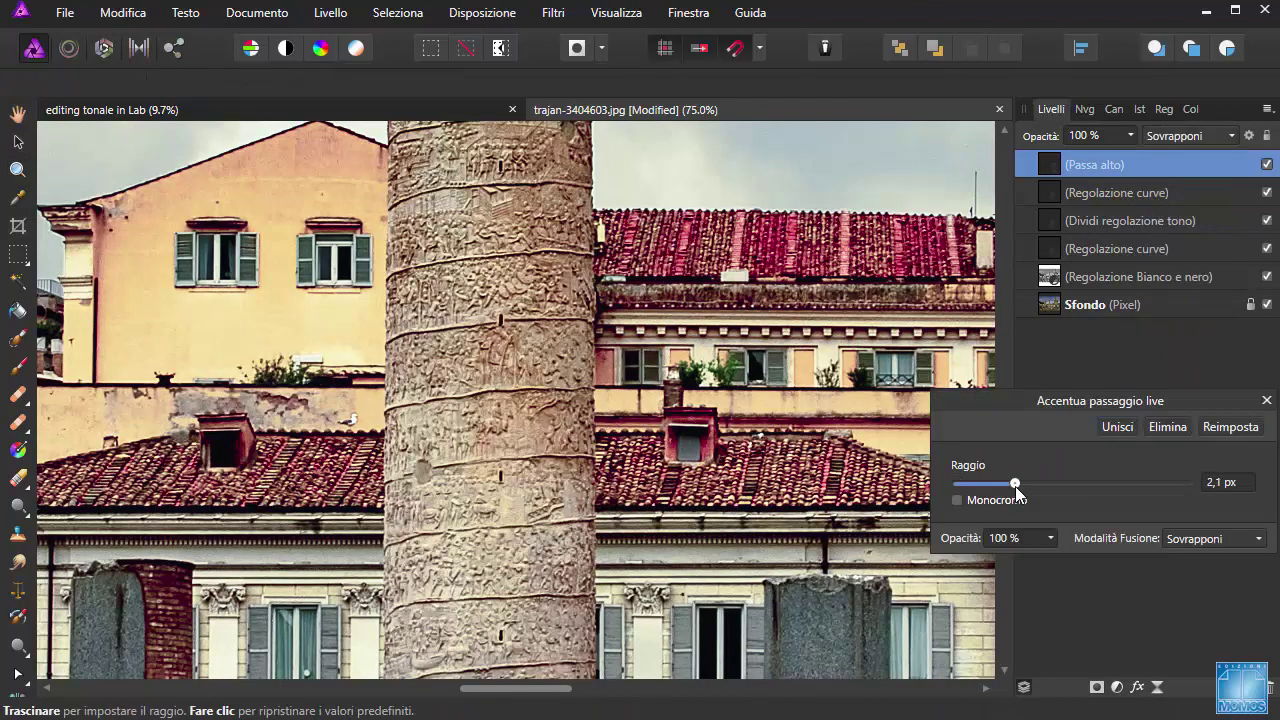
{"action": "mouse_move", "coordinate": [1015, 486]}
{"action": "left_mouse_down"}
{"action": "mouse_move", "coordinate": [1068, 487]}
{"action": "mouse_move", "coordinate": [998, 485]}
{"action": "left_mouse_up"}
At 25% zoom, compare the high-pass layer off and on, then raise its radius to 3.2 px
{"action": "left_click", "coordinate": [18, 170]}
{"action": "left_click", "coordinate": [128, 84]}
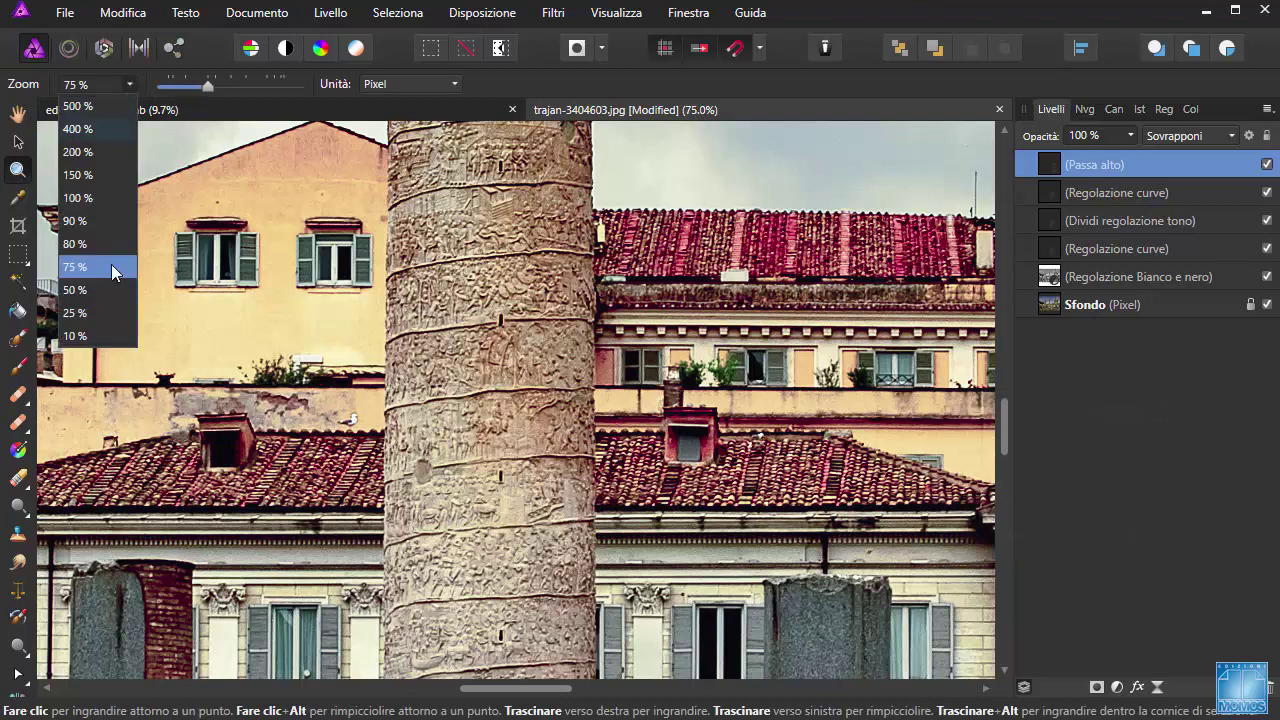
{"action": "left_click", "coordinate": [94, 333]}
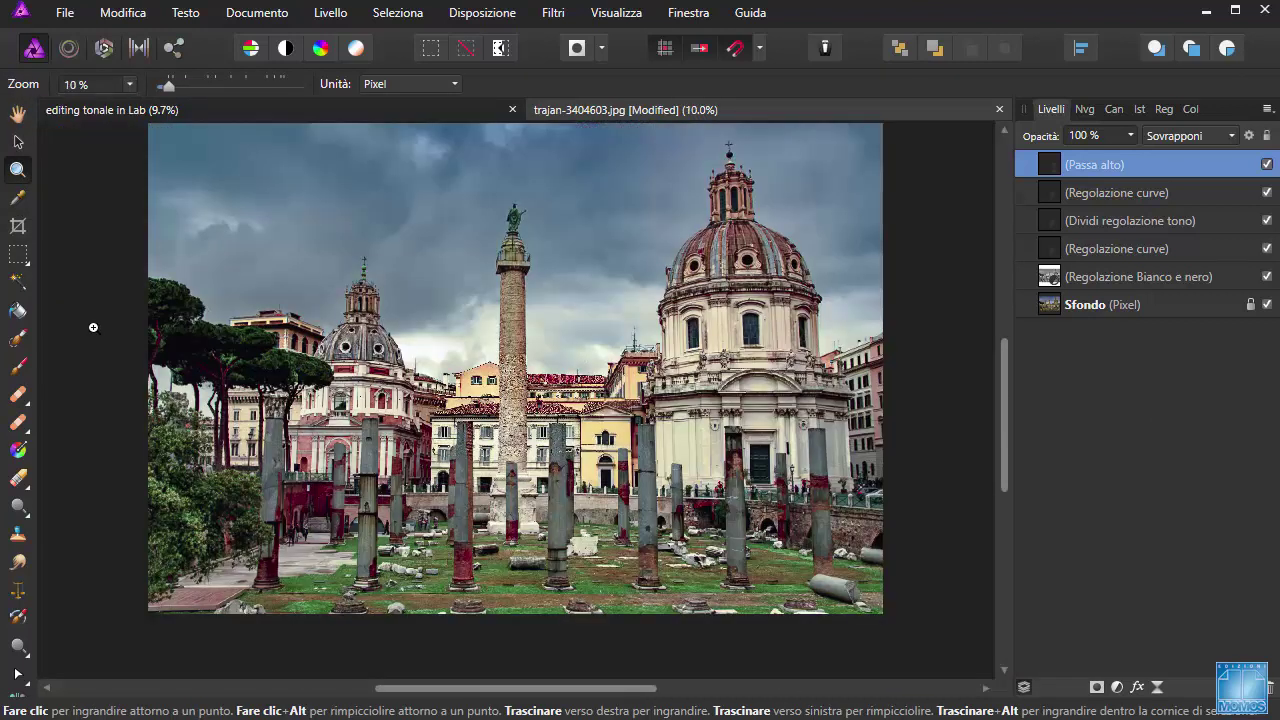
{"action": "left_click", "coordinate": [127, 85]}
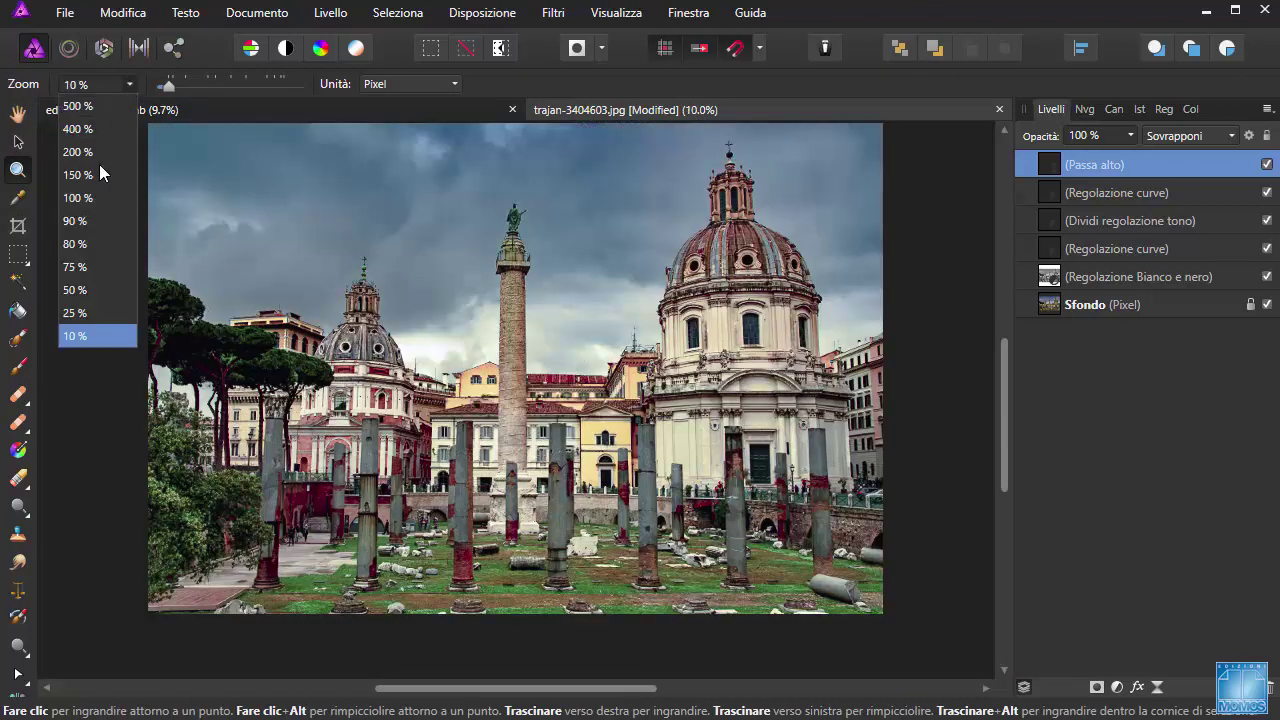
{"action": "left_click", "coordinate": [76, 313]}
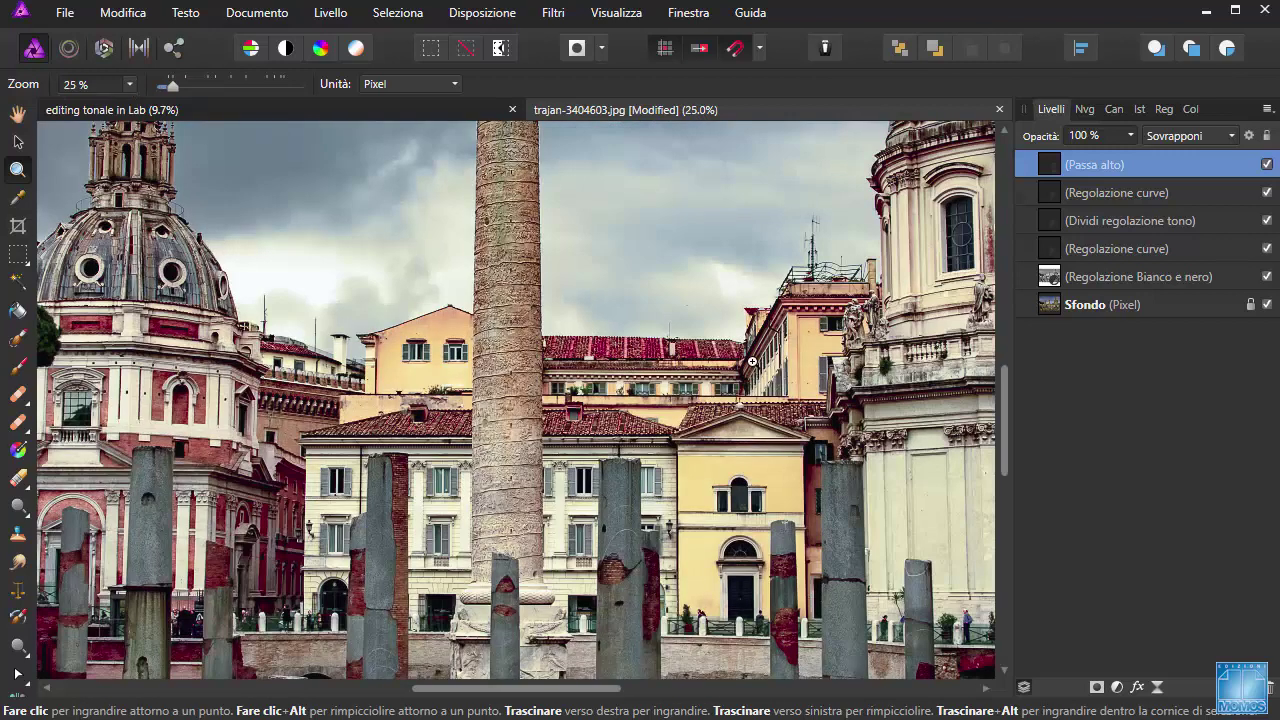
{"action": "left_click", "coordinate": [1267, 164]}
{"action": "left_click", "coordinate": [1267, 164]}
{"action": "double_click", "coordinate": [1048, 162]}
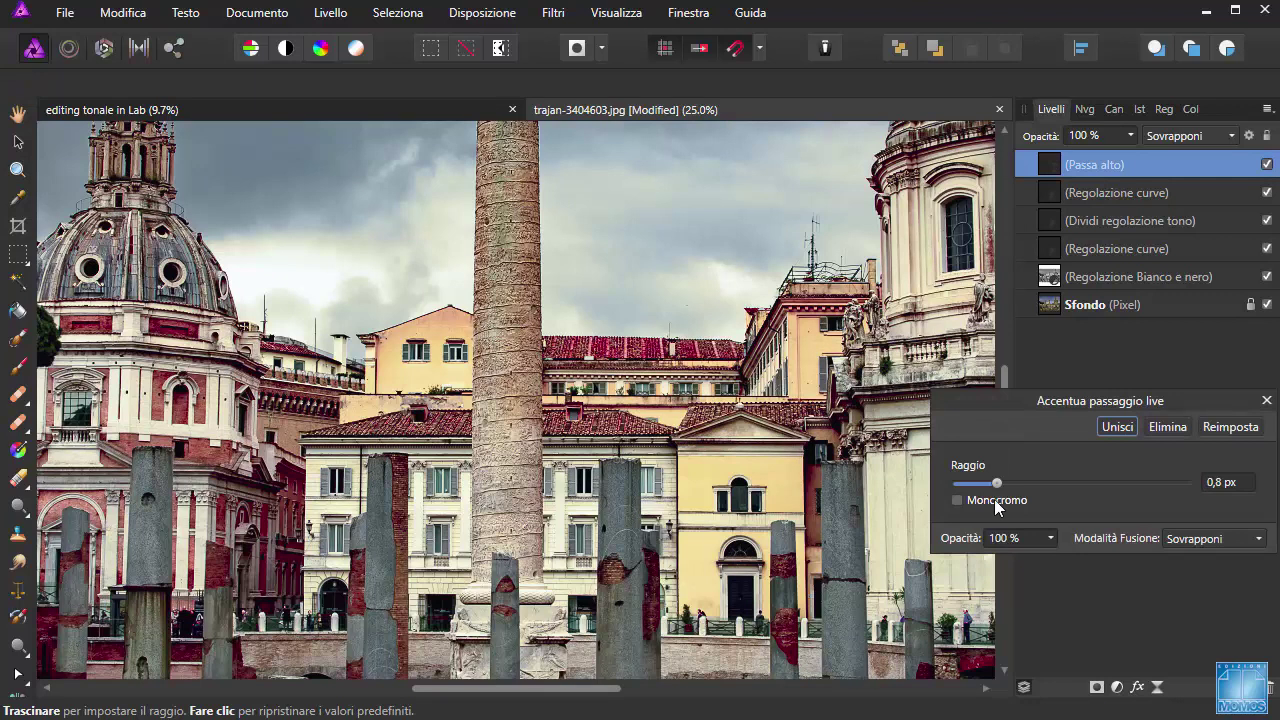
{"action": "left_click_drag", "start_coordinate": [1003, 483], "coordinate": [1021, 481]}
{"action": "left_click", "coordinate": [1267, 400]}
{"action": "key", "text": "ctrl+0"}
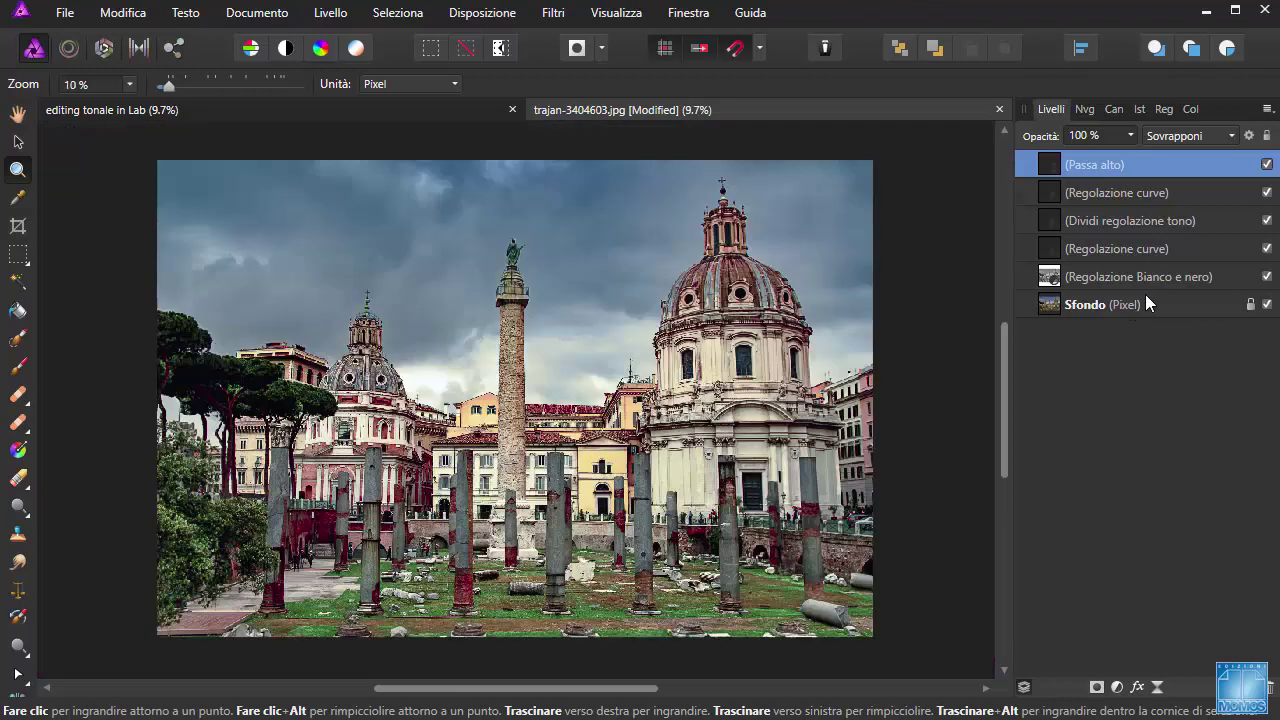
{"action": "left_click", "coordinate": [1209, 272], "text": "shift"}
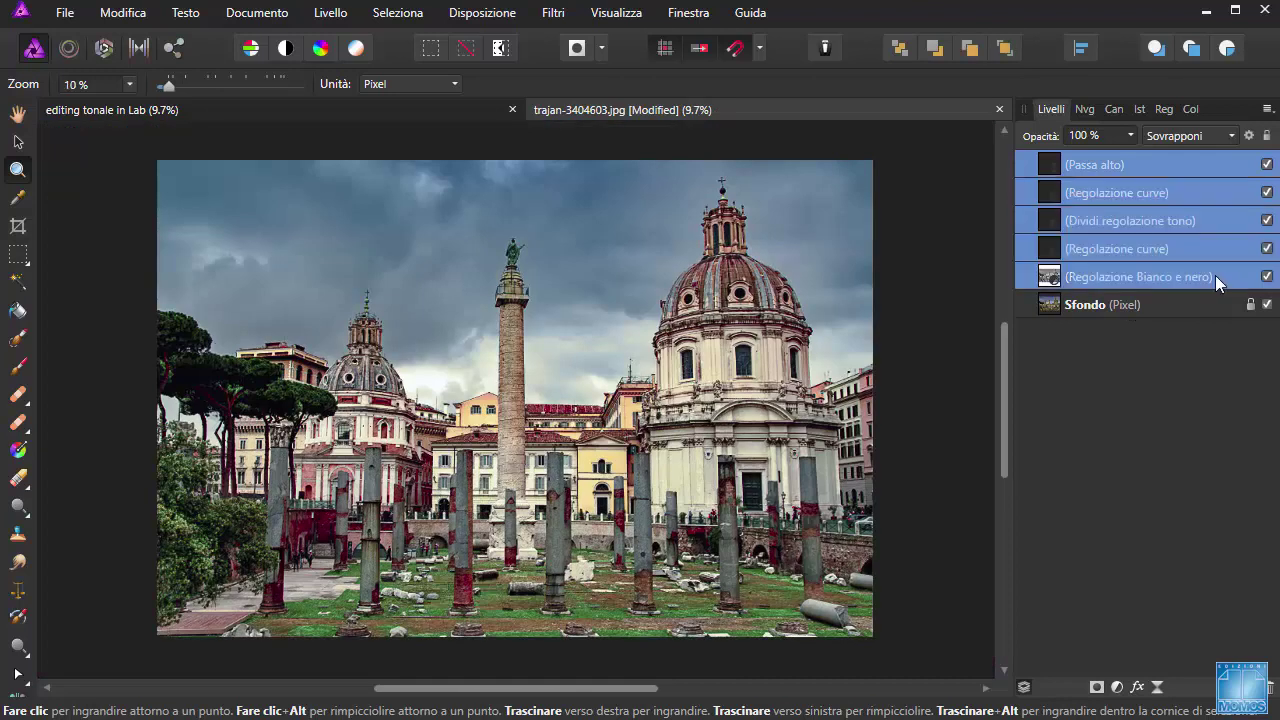
{"action": "left_click", "coordinate": [1266, 164]}
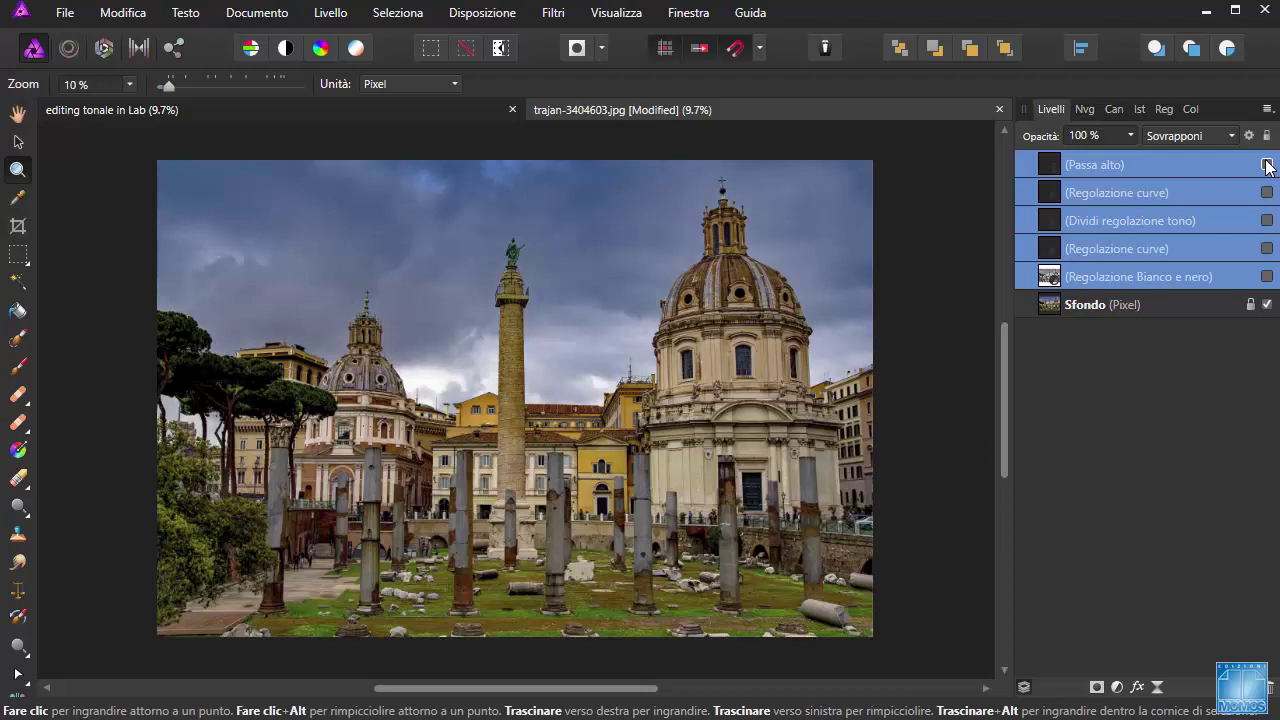
{"action": "left_click", "coordinate": [1266, 164]}
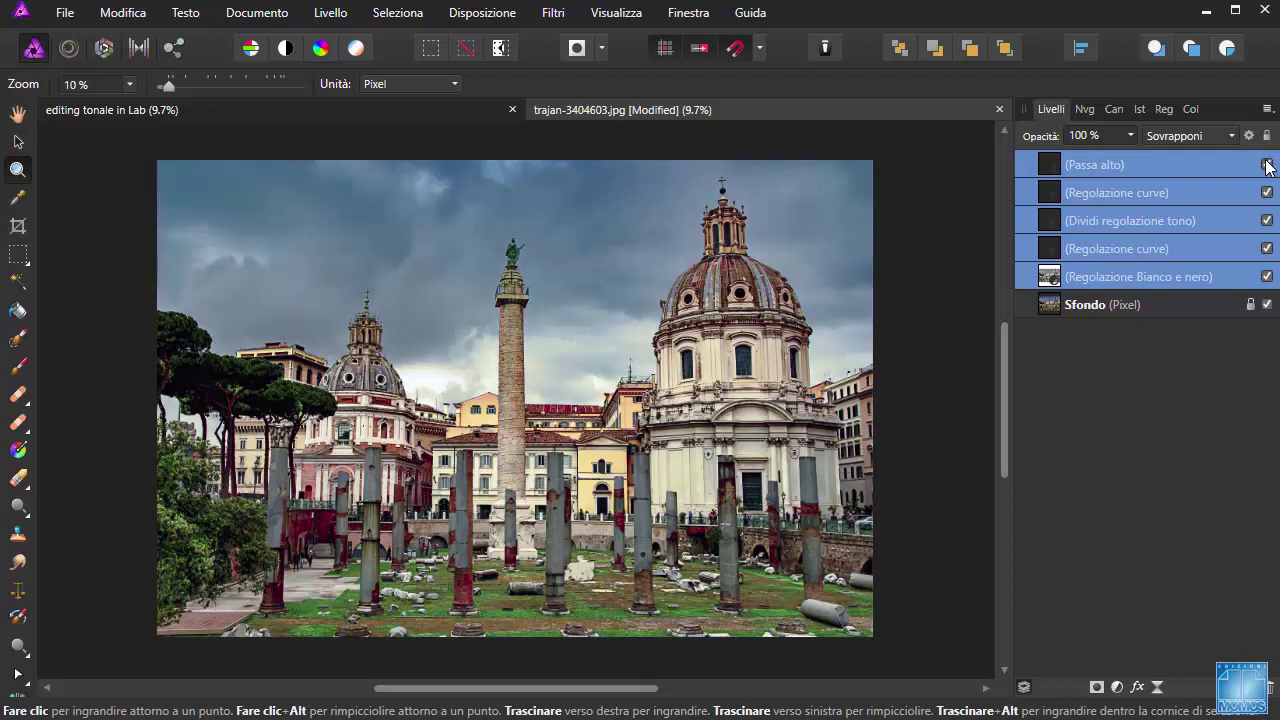